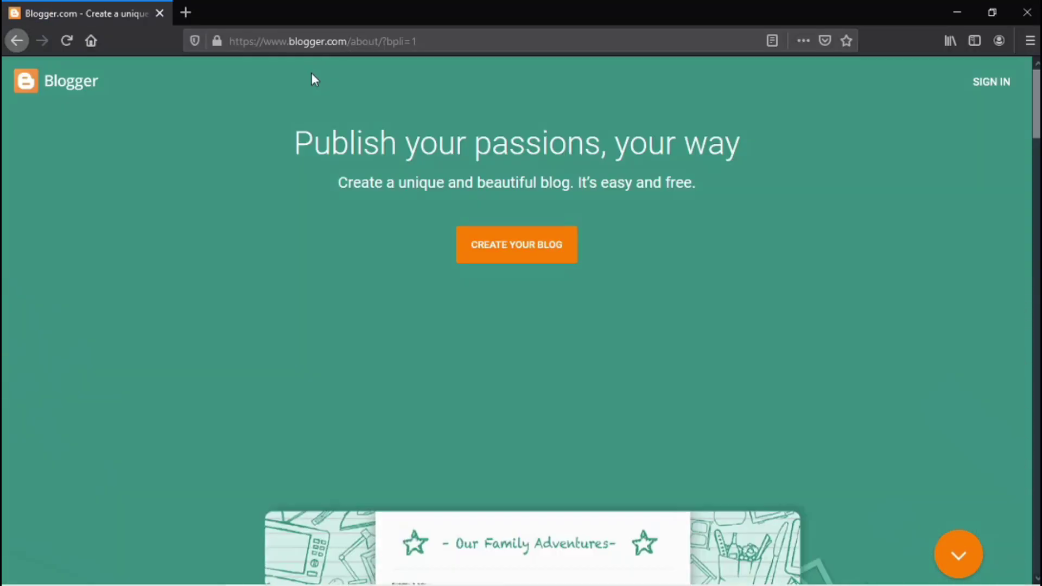
# - Switch the browser to fullscreen and scroll through the features on Blogger's landing page
pyautogui.press('F11')
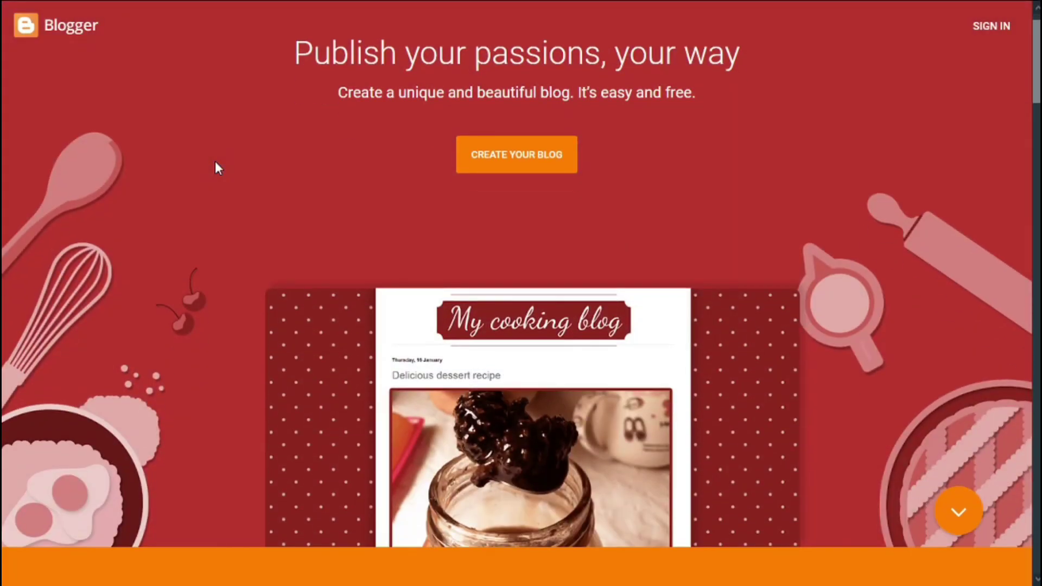
pyautogui.scroll(-17, 215, 161)
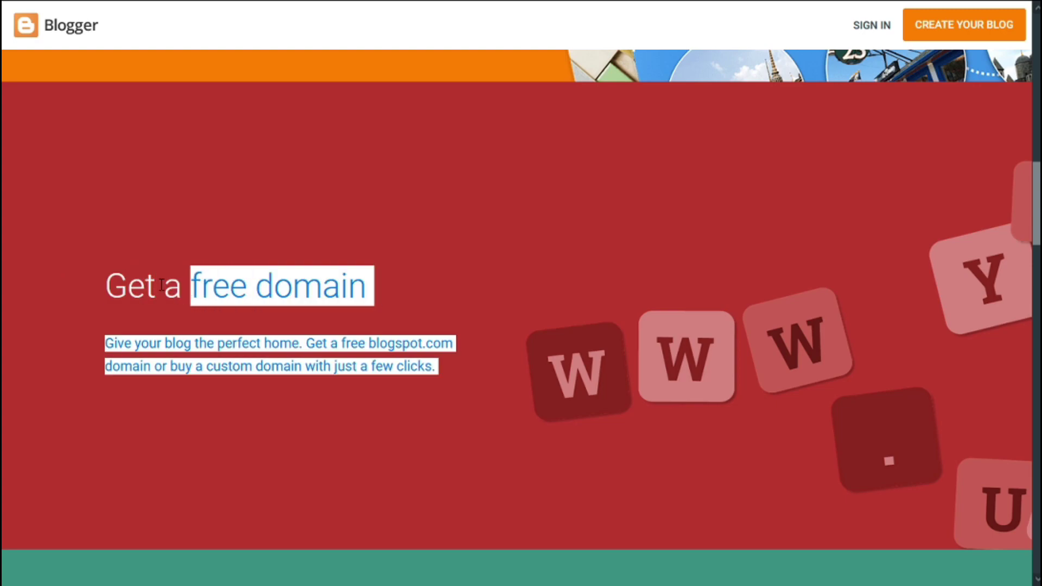
pyautogui.scroll(-20, 71, 294)
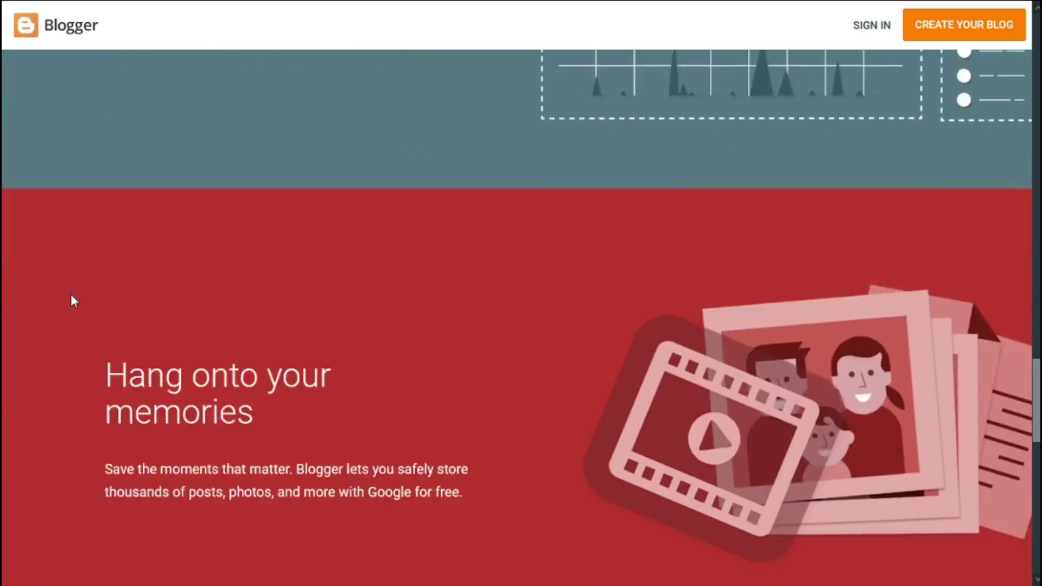
pyautogui.scroll(-5, 71, 295)
pyautogui.scroll(20, 71, 294)
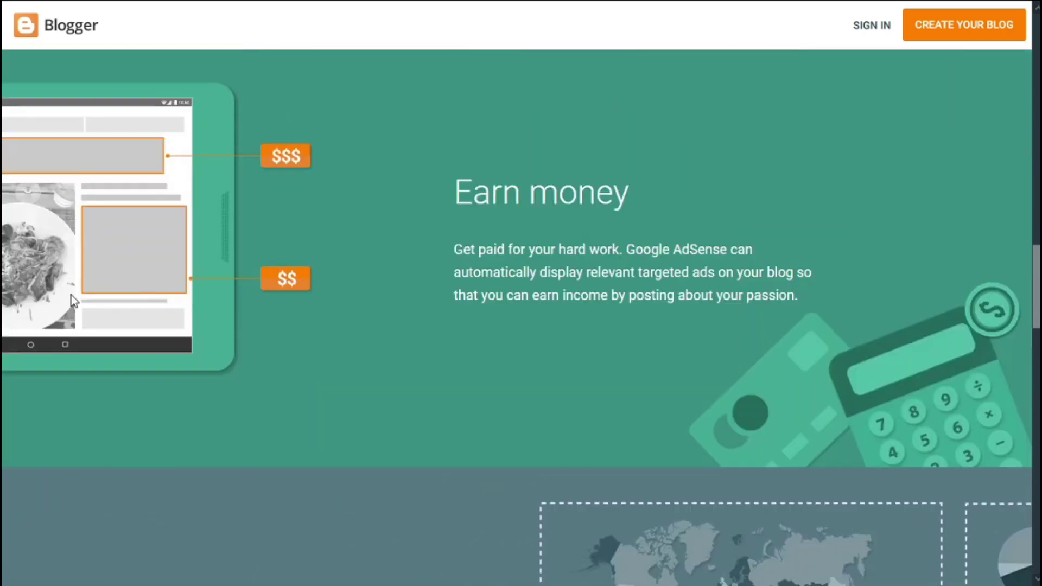
pyautogui.scroll(5, 70, 294)
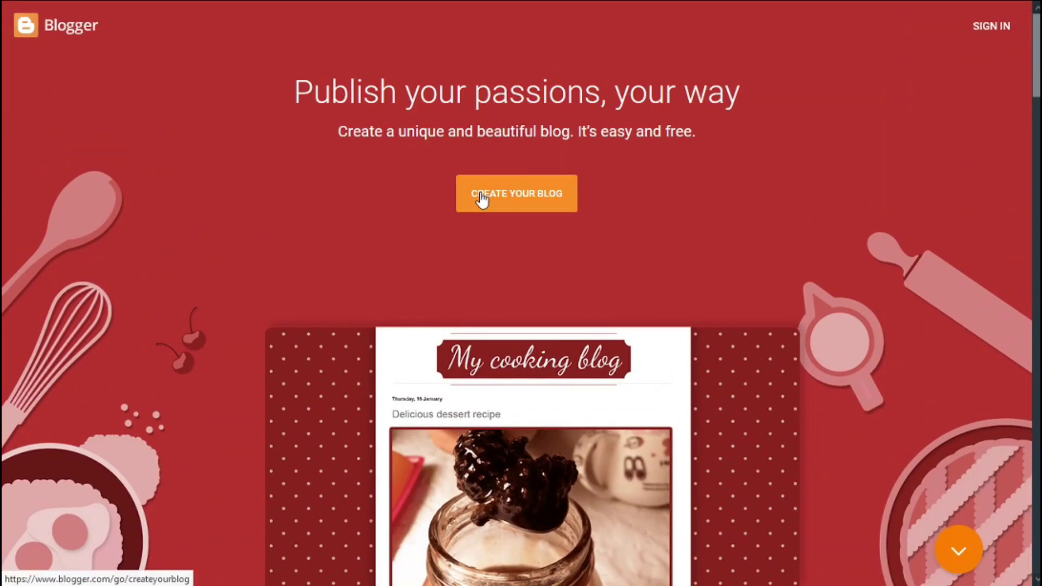
# - Start a new blog and give it the available address 'frozeofficialu' on blogspot.com
pyautogui.click(481, 197)
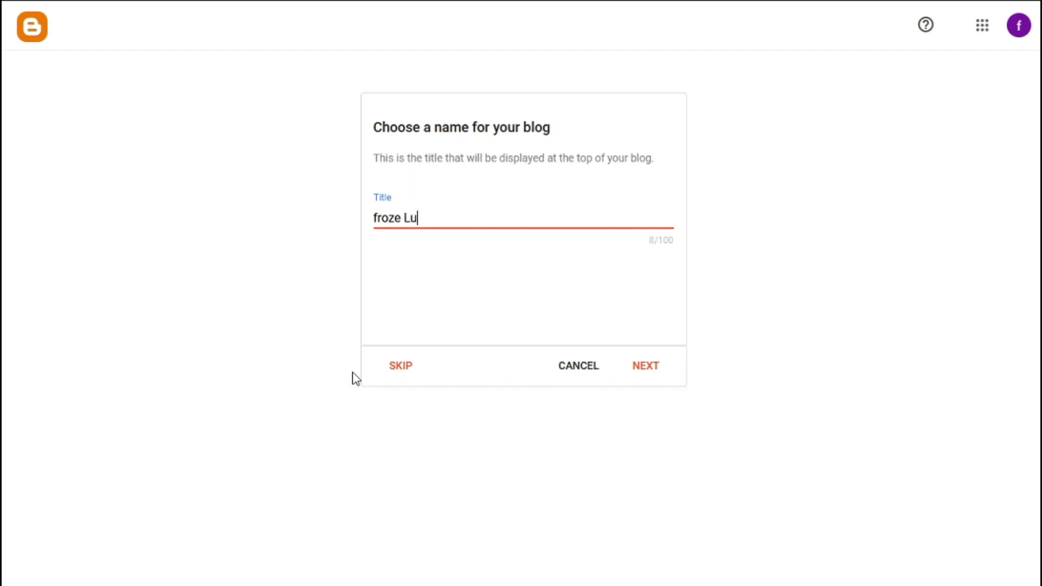
pyautogui.click(643, 366)
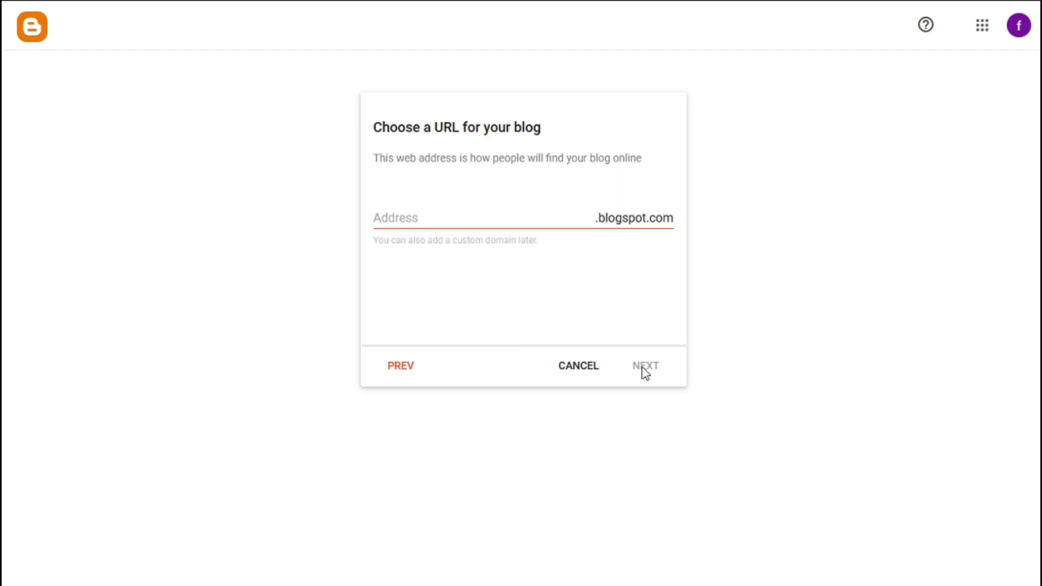
pyautogui.click(457, 216)
pyautogui.write('frozeofficial')
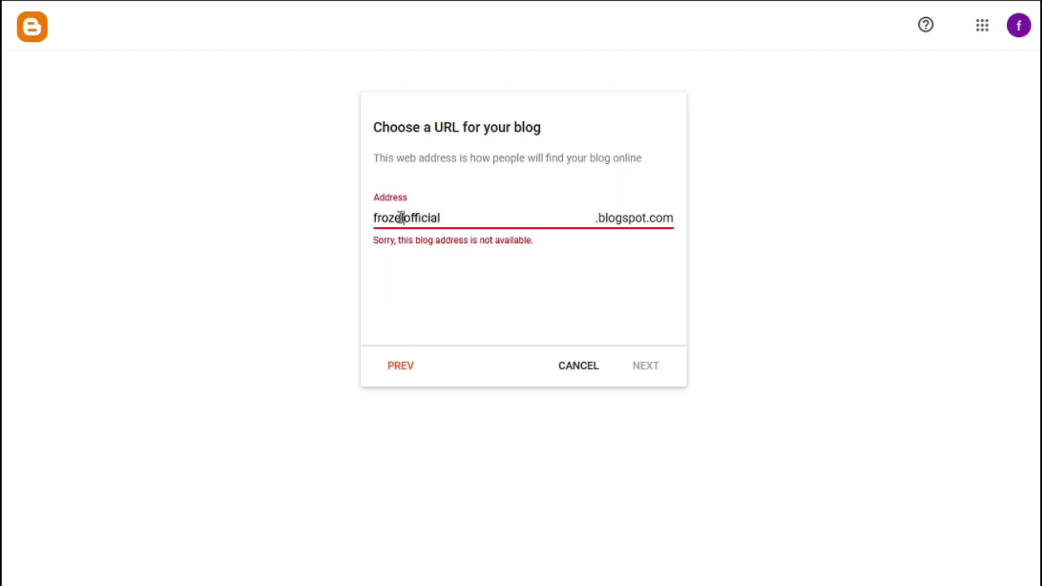
pyautogui.write('u')
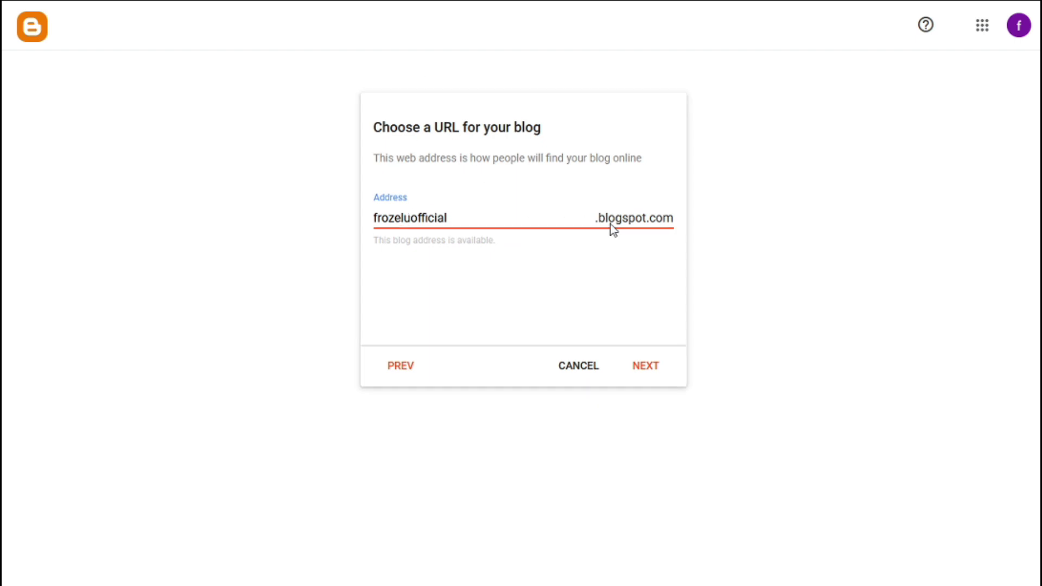
pyautogui.click(647, 368)
# - Enter a display name and finish the blog setup
pyautogui.click(566, 223)
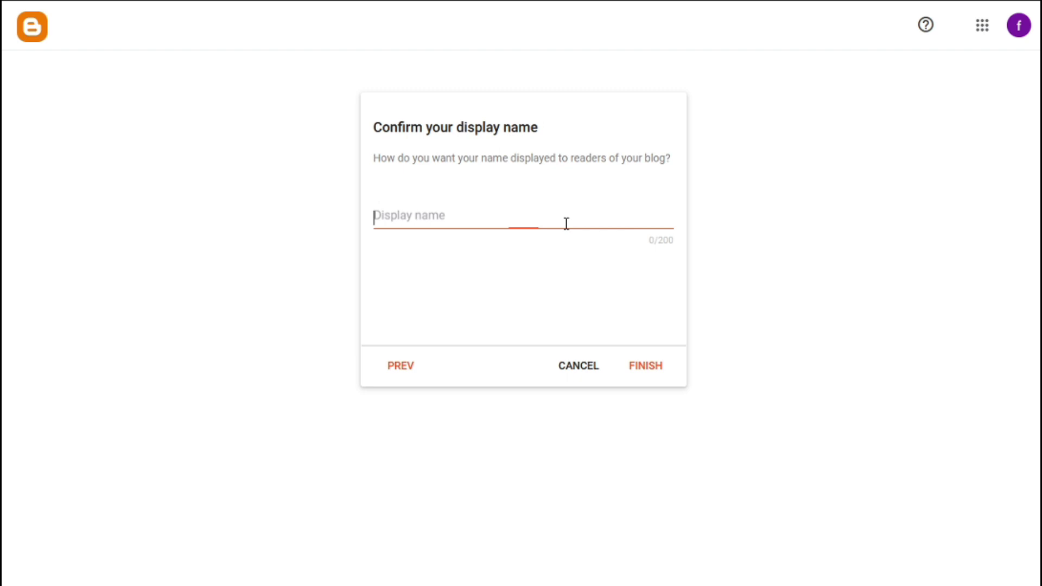
pyautogui.write('Froze lu')
pyautogui.click(652, 373)
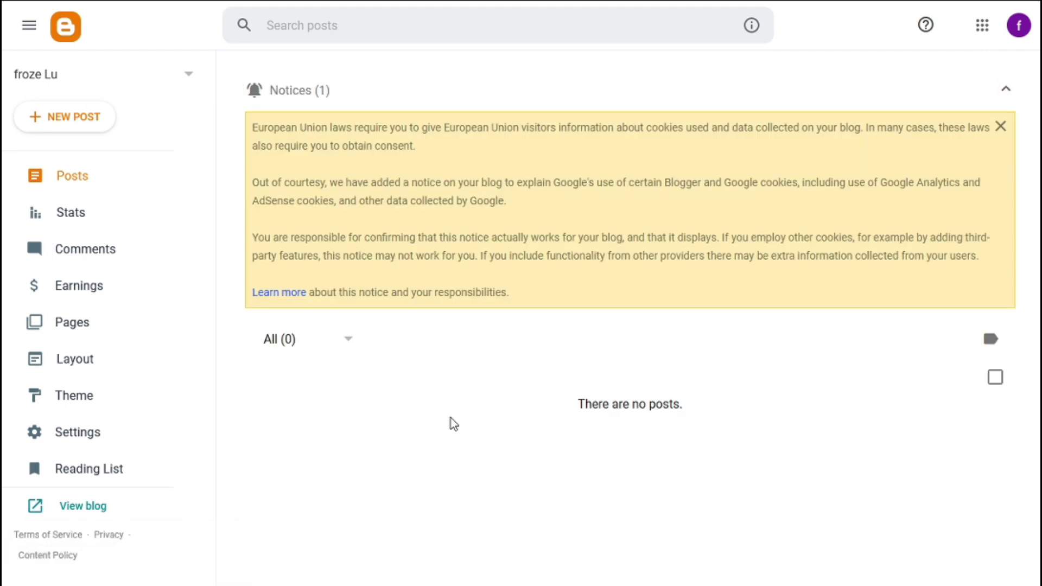
# - Start a new post with a heading at Largest font size, then return to Normal size for the body
pyautogui.click(73, 123)
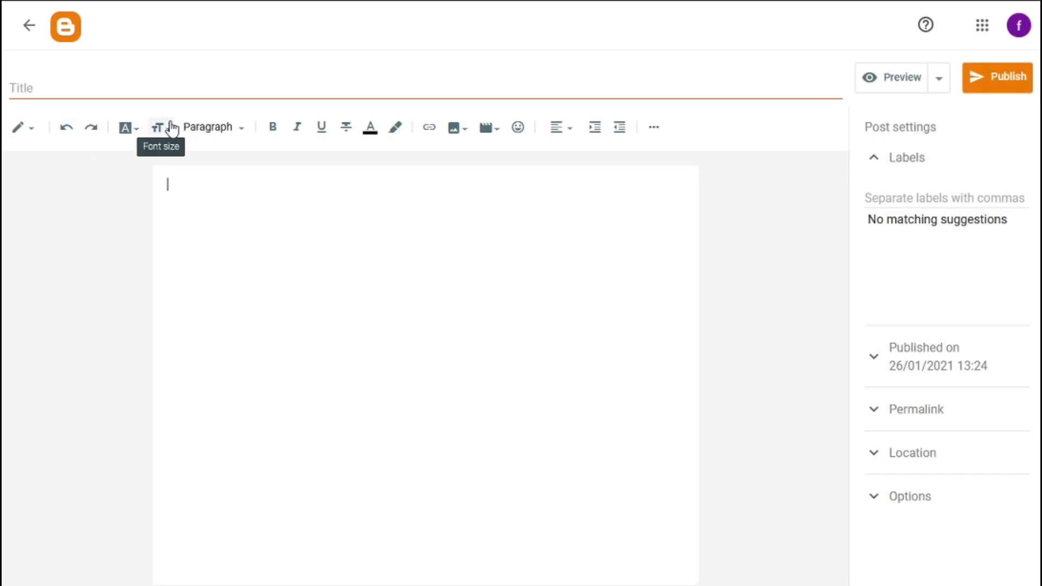
pyautogui.click(162, 129)
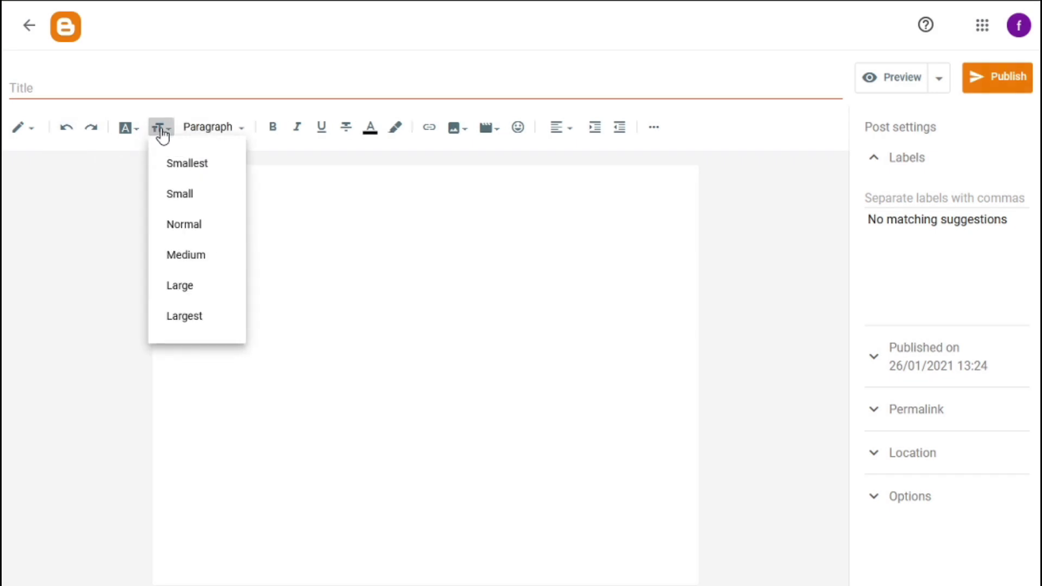
pyautogui.click(177, 315)
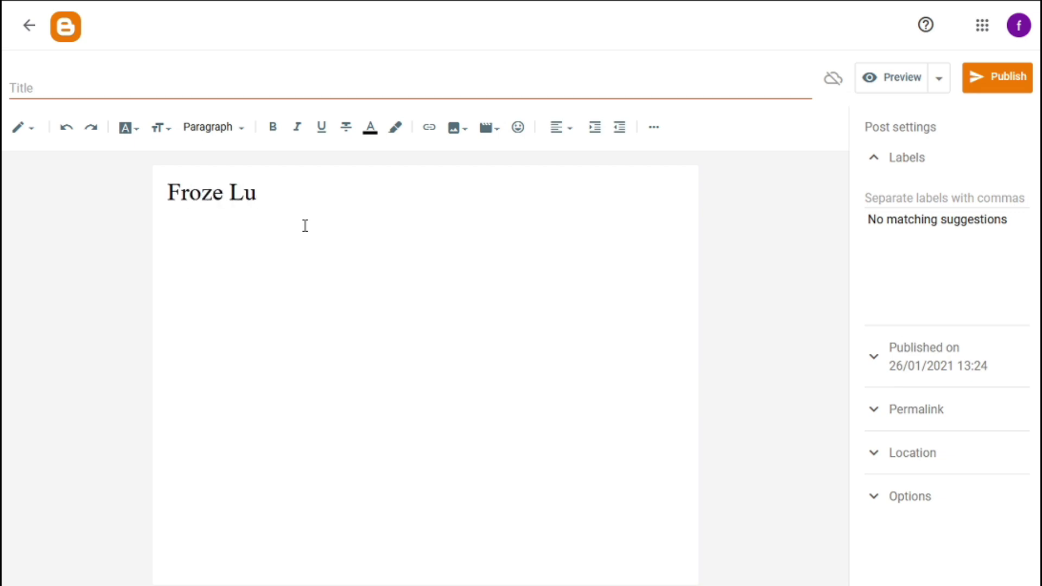
pyautogui.click(161, 143)
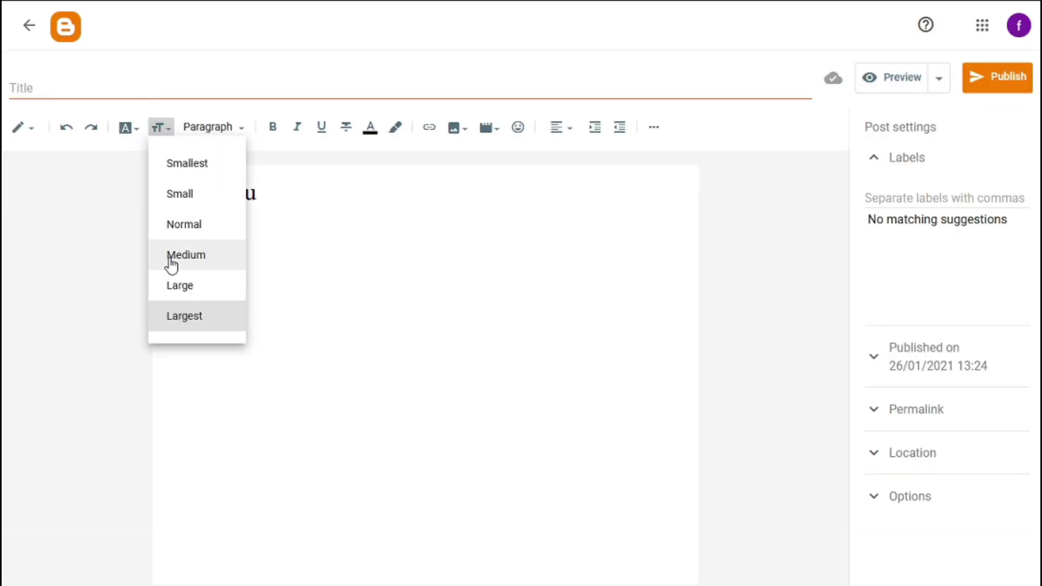
pyautogui.click(185, 226)
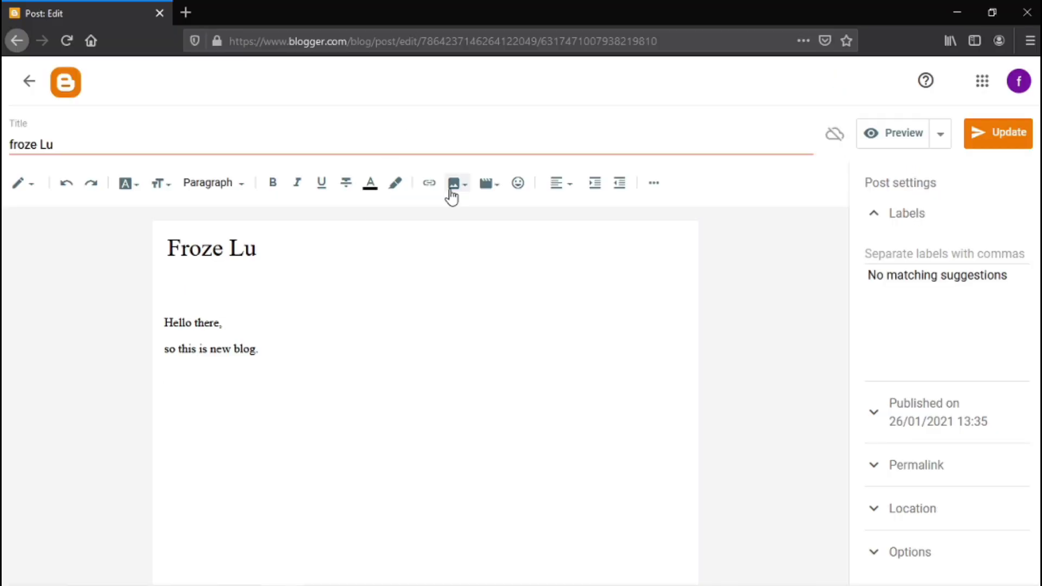
# - Upload the AOPS7442 mountain photo from New folder and insert it into the post
pyautogui.click(450, 187)
pyautogui.click(500, 218)
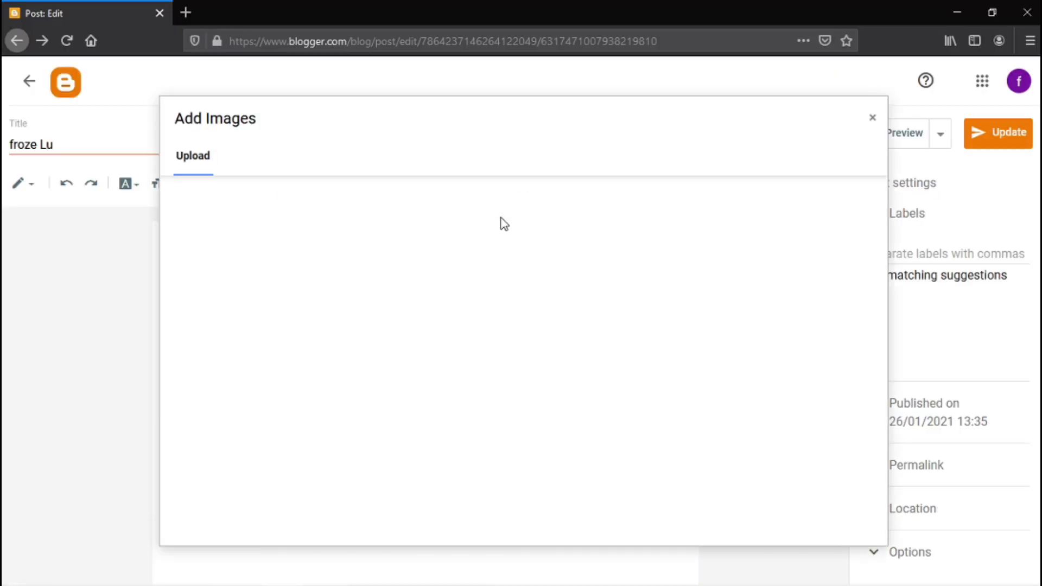
pyautogui.click(225, 199)
pyautogui.doubleClick(274, 142)
pyautogui.click(441, 121)
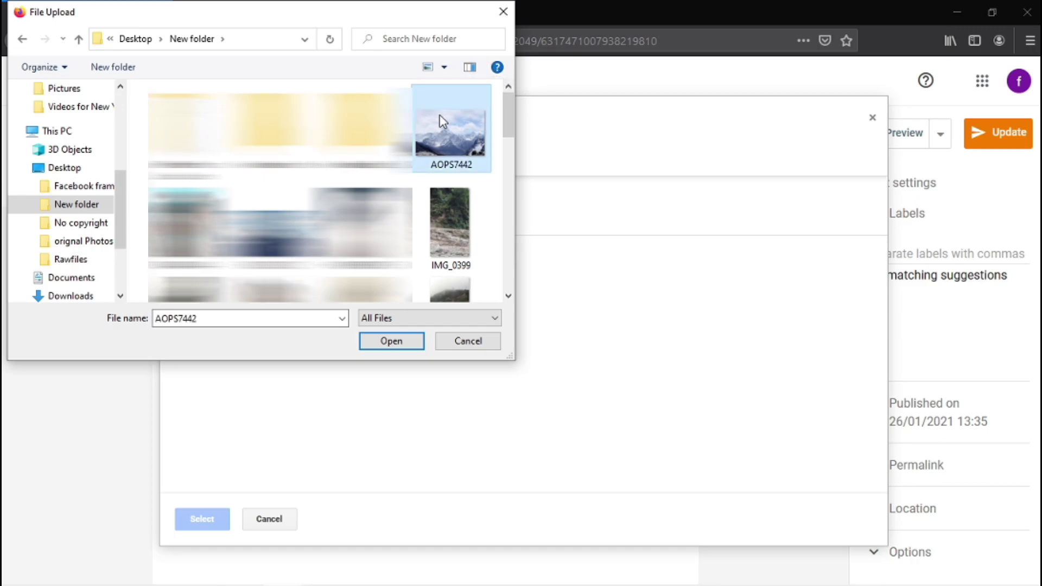
pyautogui.click(363, 347)
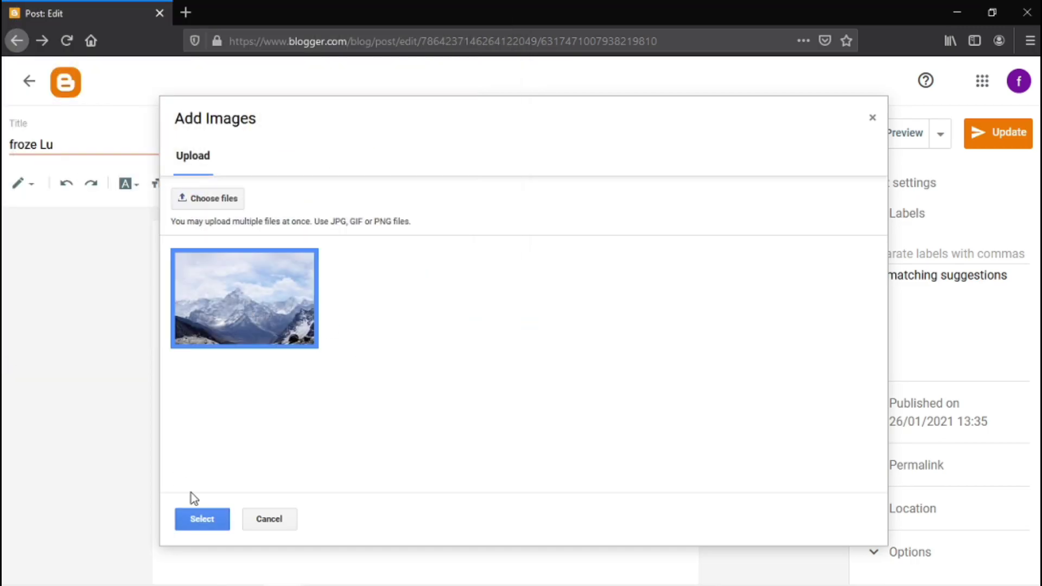
pyautogui.click(202, 519)
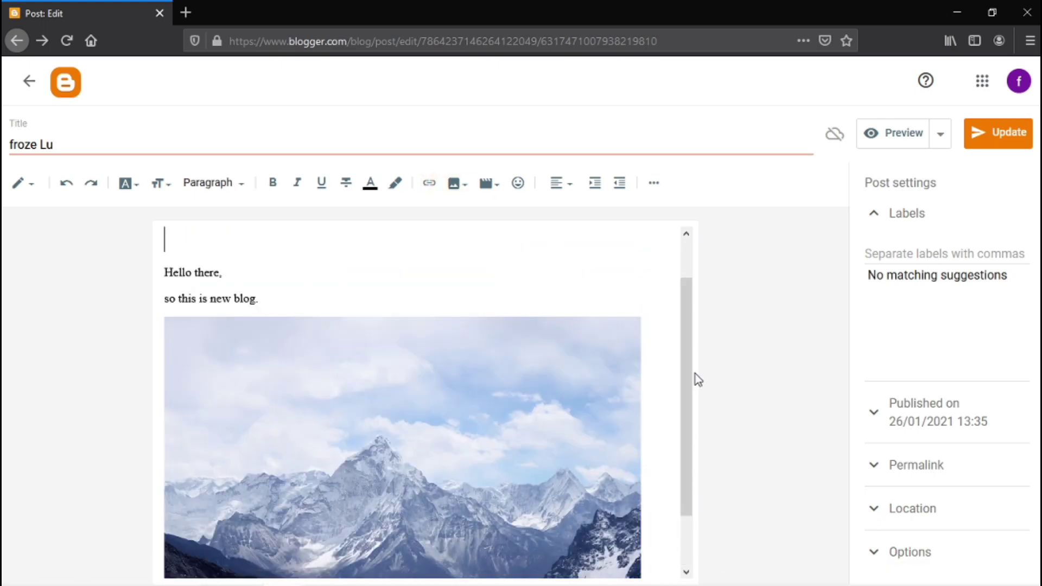
# - Give the greeting lines a light-blue background and colour the heading magenta
pyautogui.scroll(-1, 689, 375)
pyautogui.click(395, 183)
pyautogui.click(530, 209)
pyautogui.hotkey('ctrl', 'z')
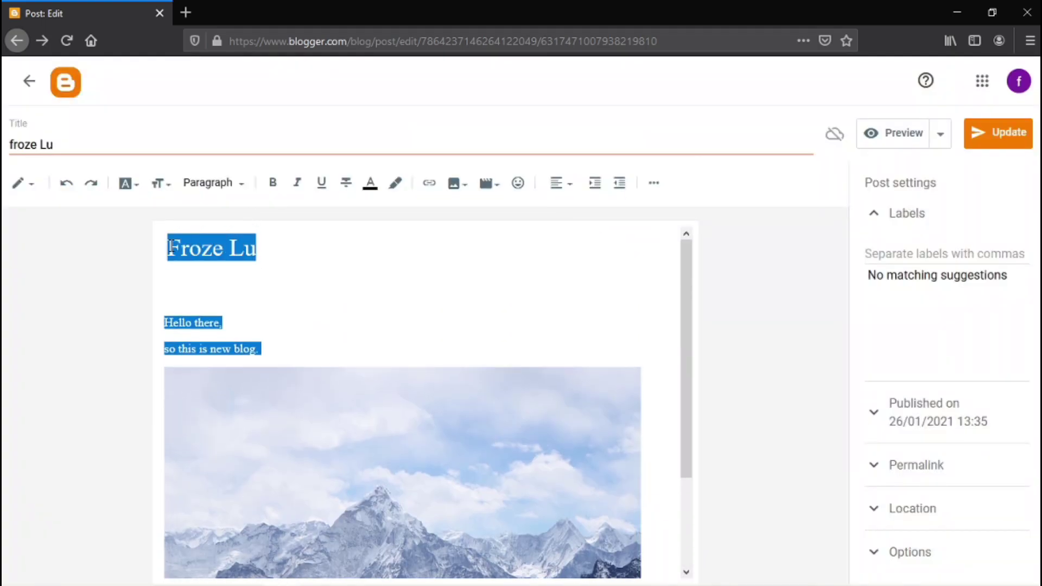
pyautogui.click(260, 349)
pyautogui.moveTo(260, 349); pyautogui.dragTo(163, 322)
pyautogui.click(396, 183)
pyautogui.click(589, 288)
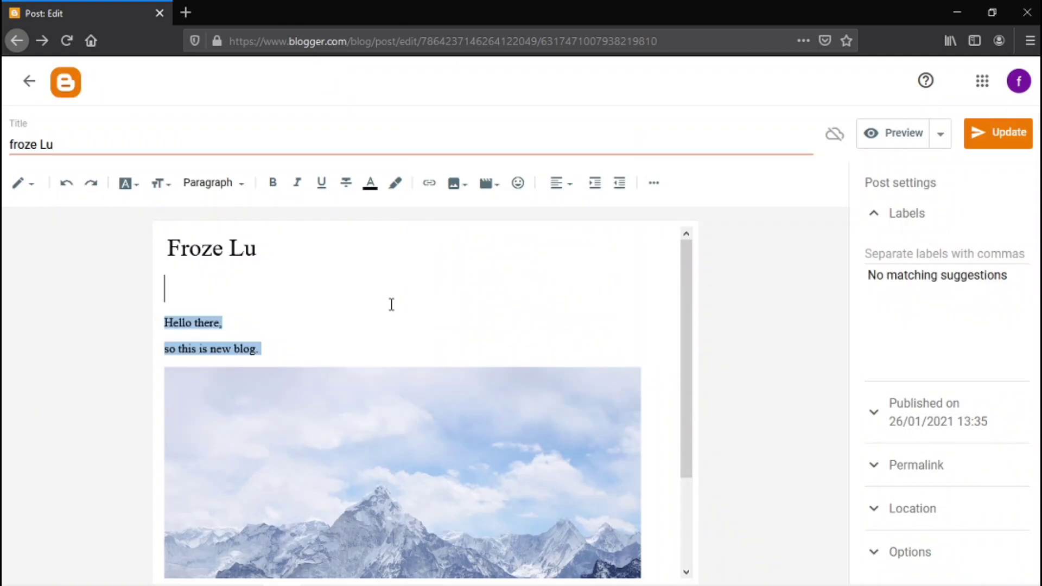
pyautogui.click(394, 185)
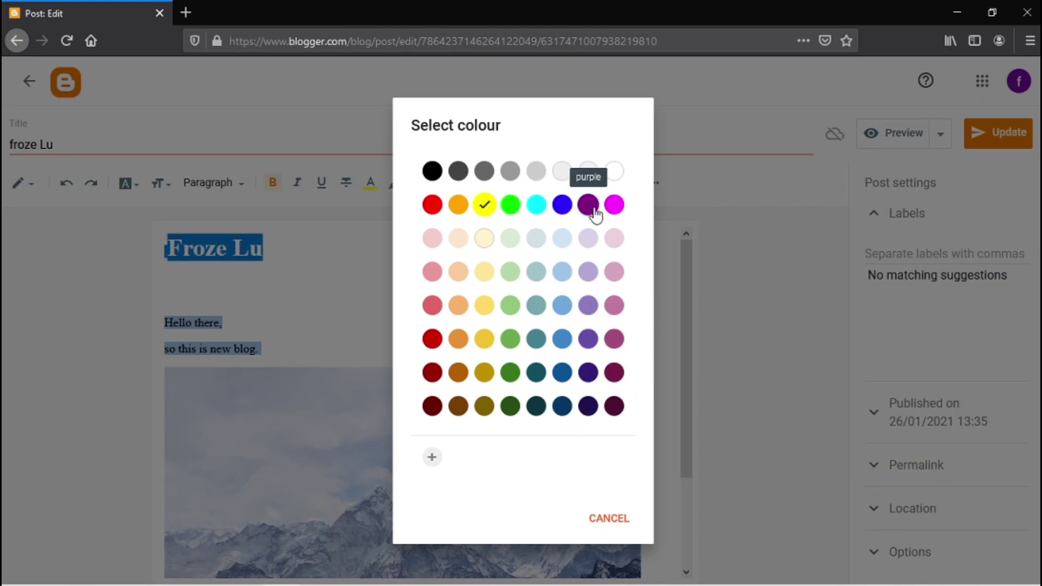
pyautogui.click(612, 205)
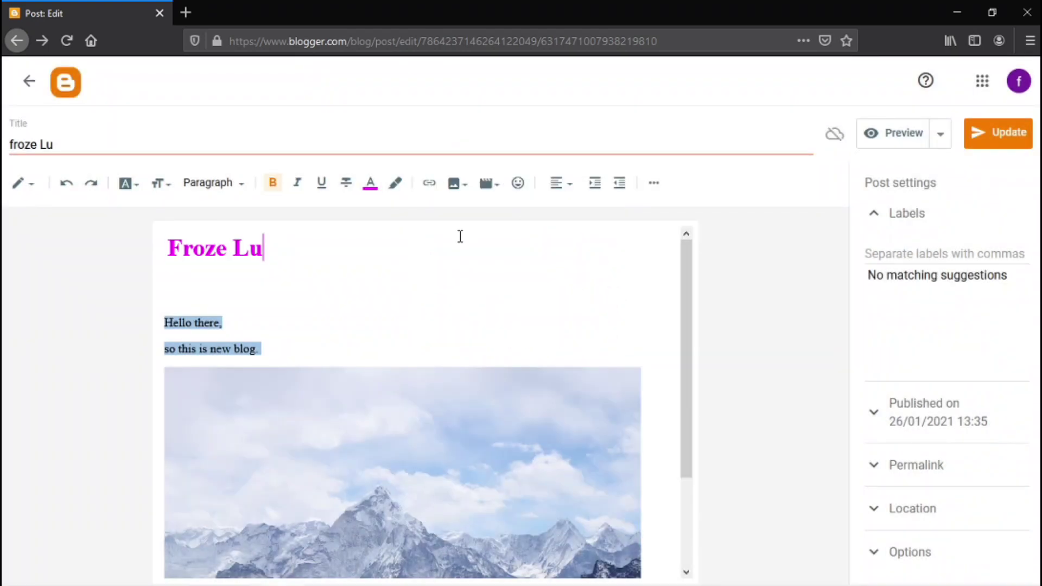
# - Add a red heart after the heading, then browse special characters by search and category
pyautogui.click(518, 183)
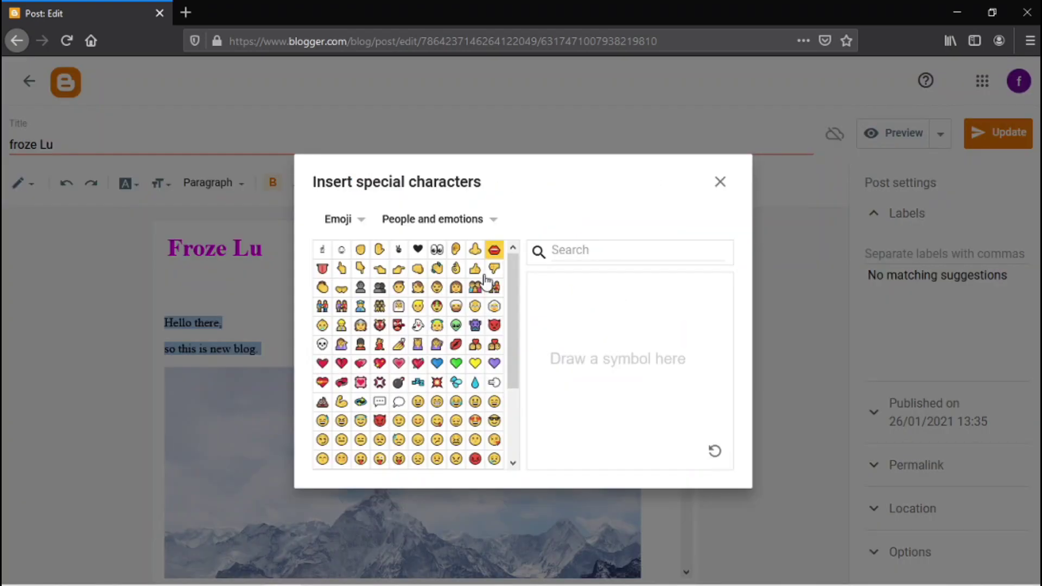
pyautogui.click(323, 363)
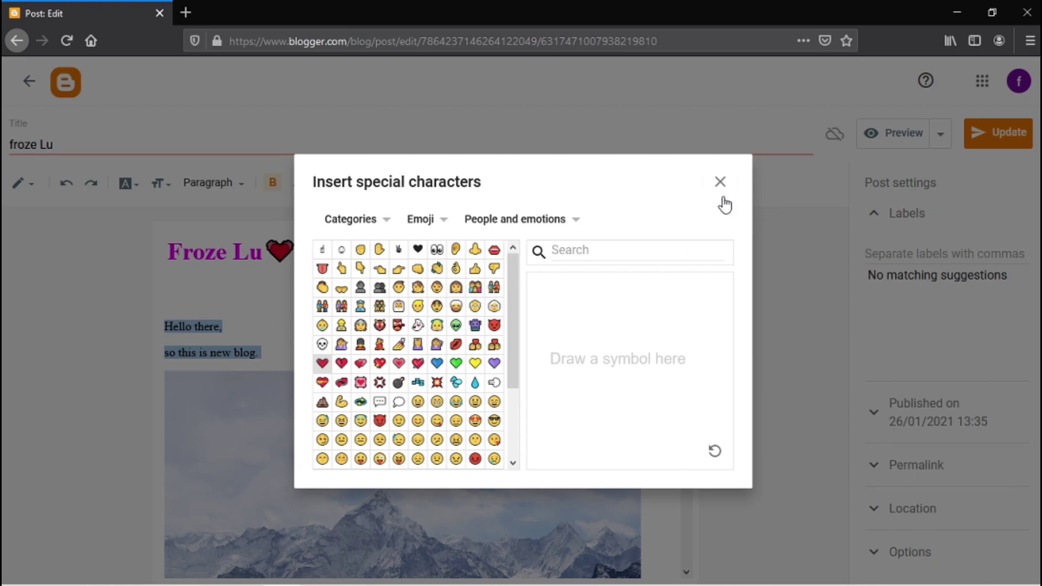
pyautogui.click(650, 252)
pyautogui.write('hi')
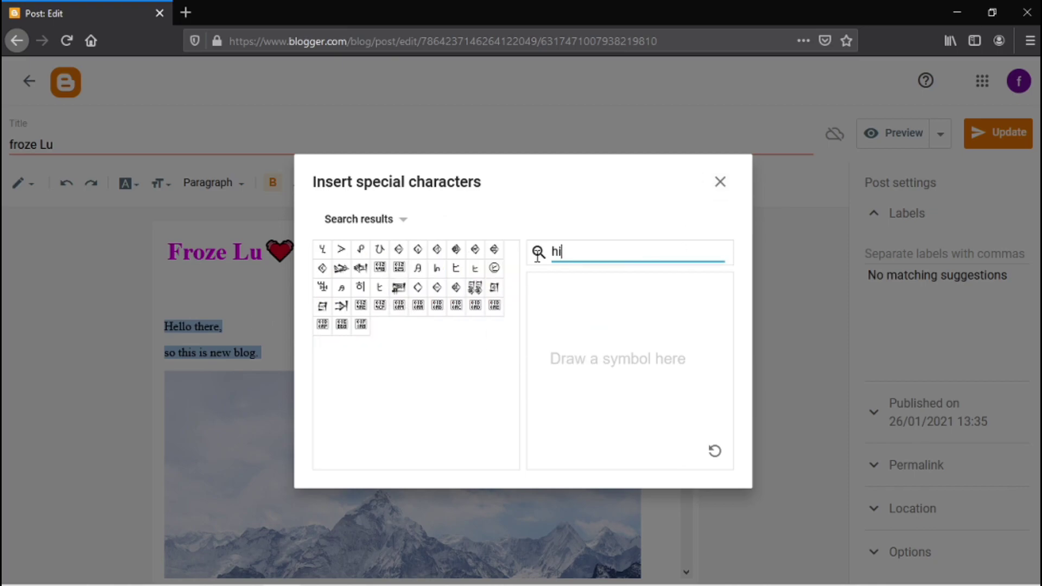
pyautogui.press('BackSpace')
pyautogui.press('BackSpace')
pyautogui.click(565, 218)
pyautogui.click(551, 249)
pyautogui.click(567, 220)
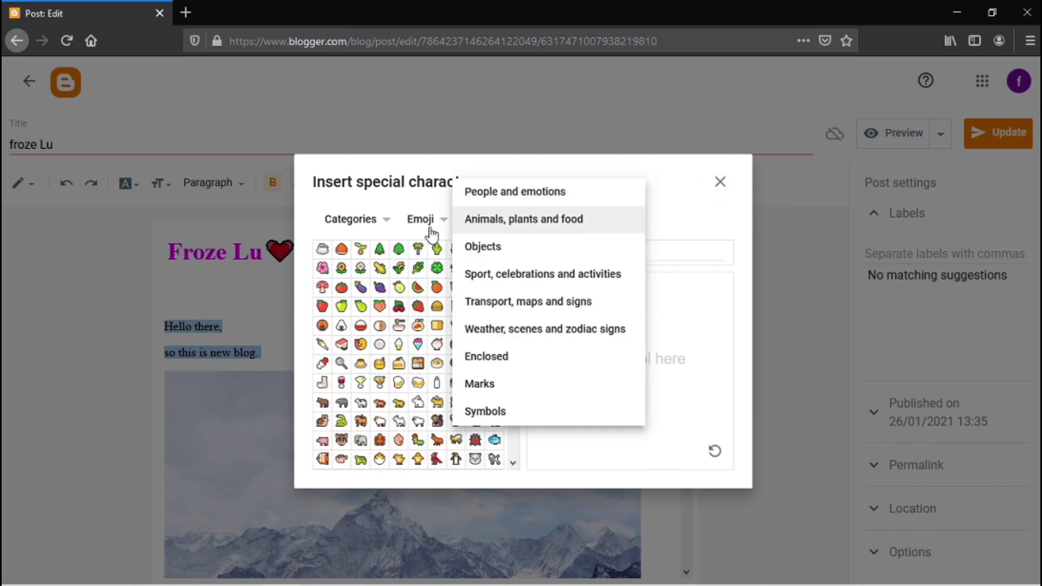
pyautogui.click(431, 230)
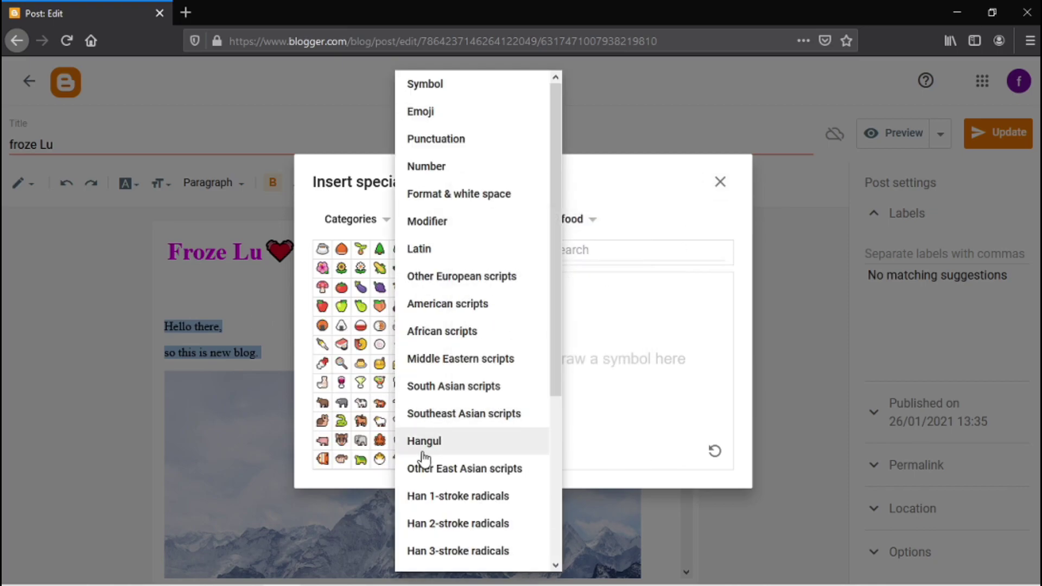
pyautogui.click(469, 95)
pyautogui.click(719, 185)
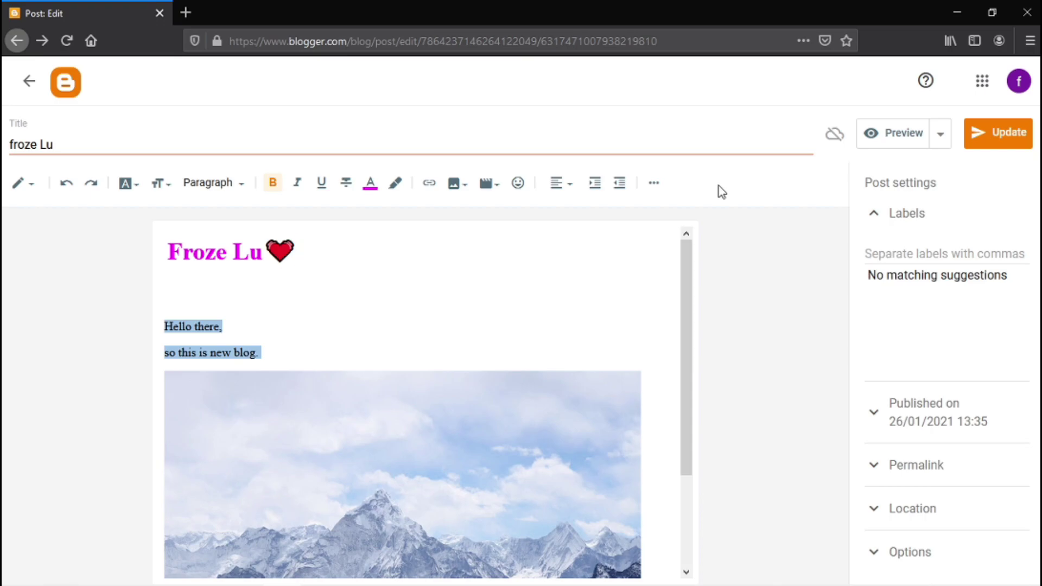
# - Centre the Froze Lu title line and preview the post in a new tab
pyautogui.moveTo(304, 251); pyautogui.dragTo(123, 256)
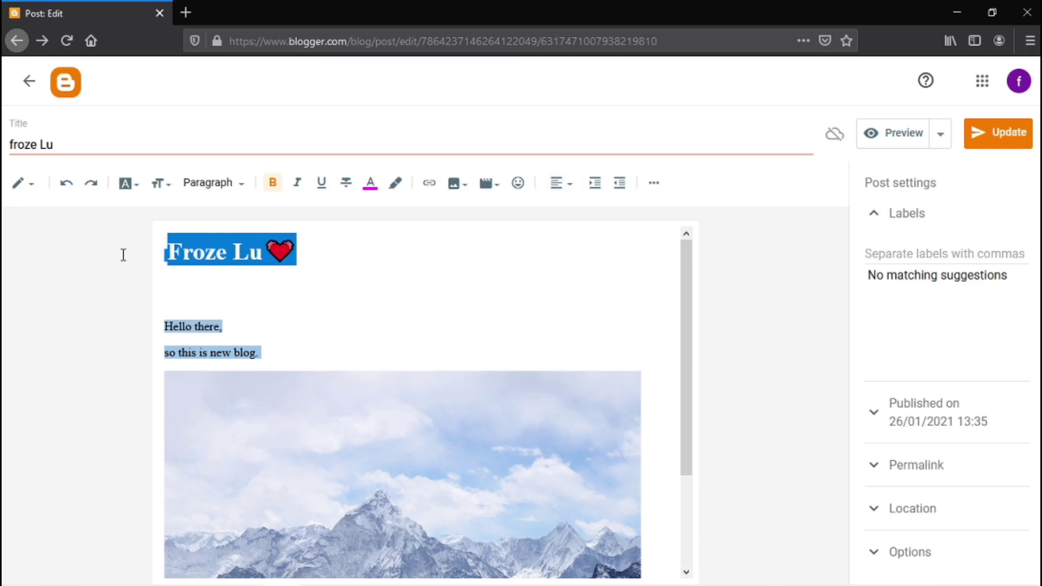
pyautogui.click(559, 183)
pyautogui.click(603, 224)
pyautogui.click(559, 270)
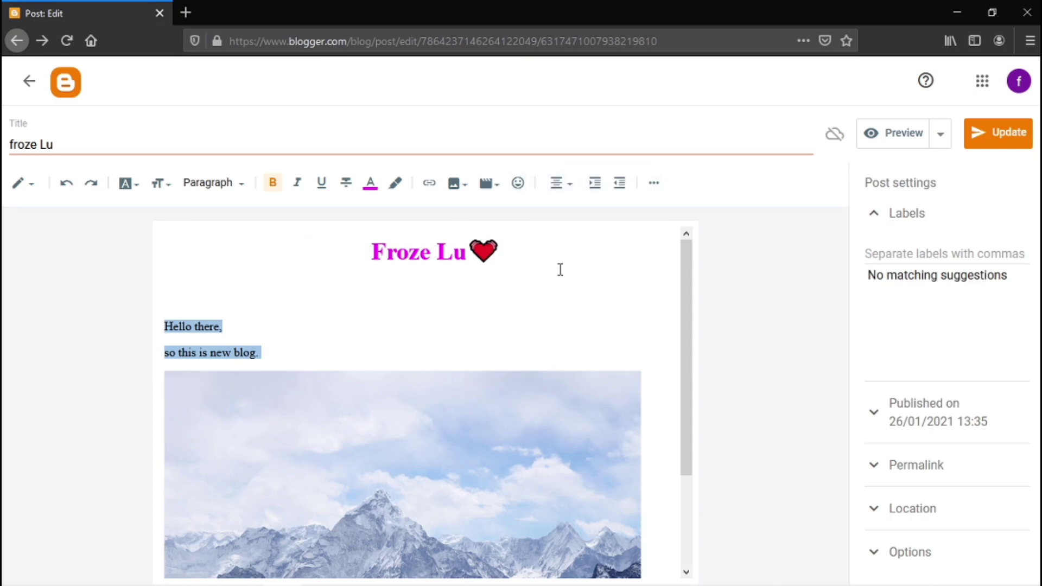
pyautogui.click(896, 133)
pyautogui.click(93, 12)
# - Recolour the 'Hello there,' line, delete the mountain image and update the post
pyautogui.click(372, 183)
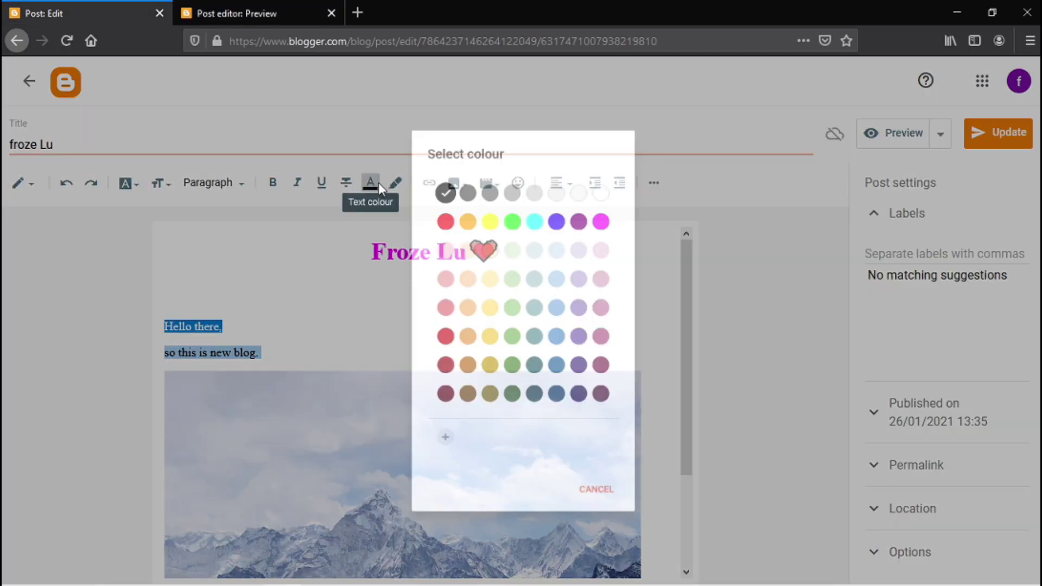
pyautogui.click(440, 188)
pyautogui.click(396, 183)
pyautogui.click(570, 170)
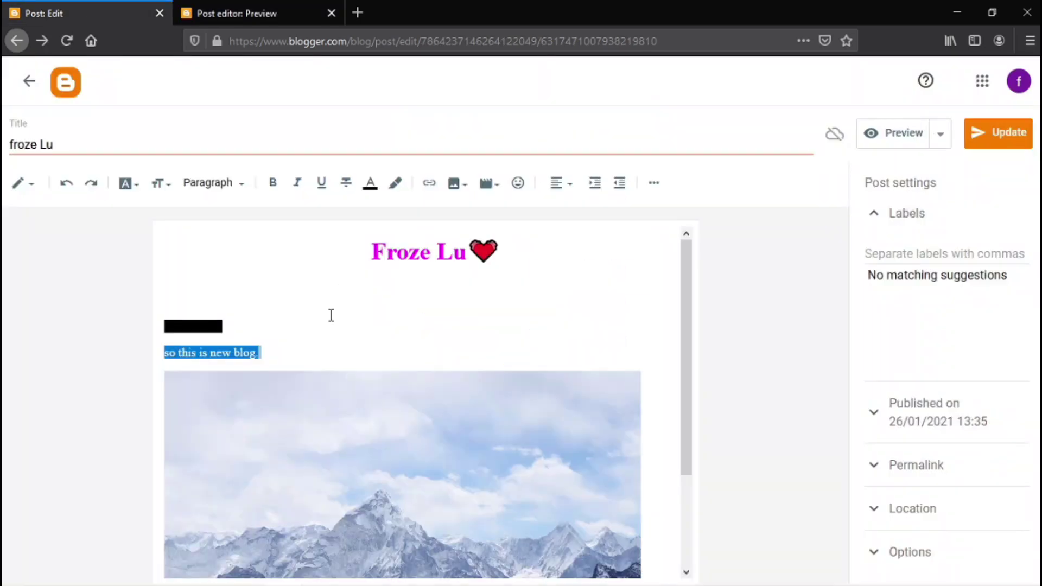
pyautogui.click(260, 353)
pyautogui.press('Down')
pyautogui.press('Delete')
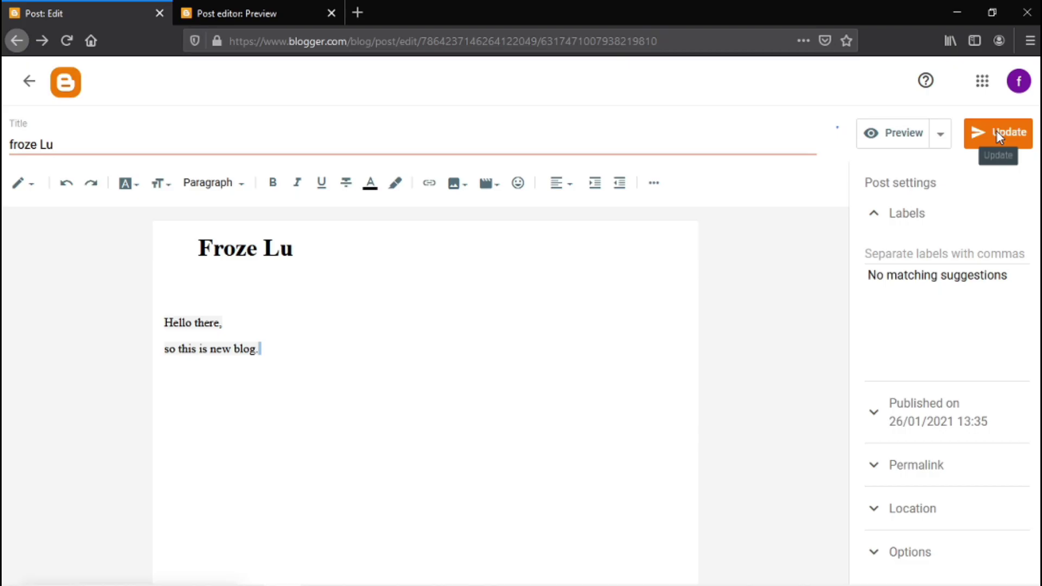
pyautogui.click(1005, 131)
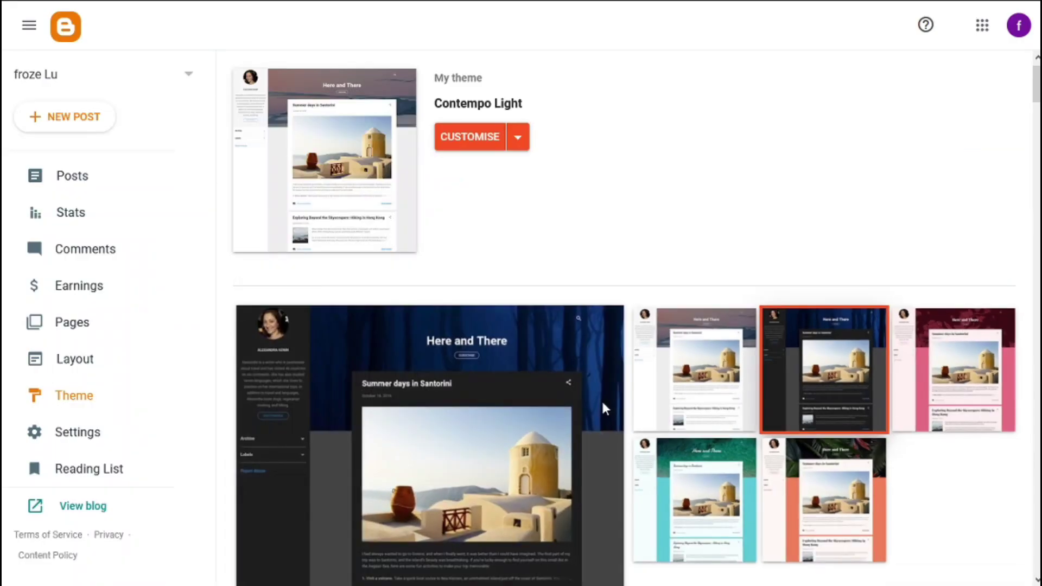
# - Compare the Contempo variants, then apply Contempo Dark and preview the blog with it
pyautogui.scroll(-3, 1013, 227)
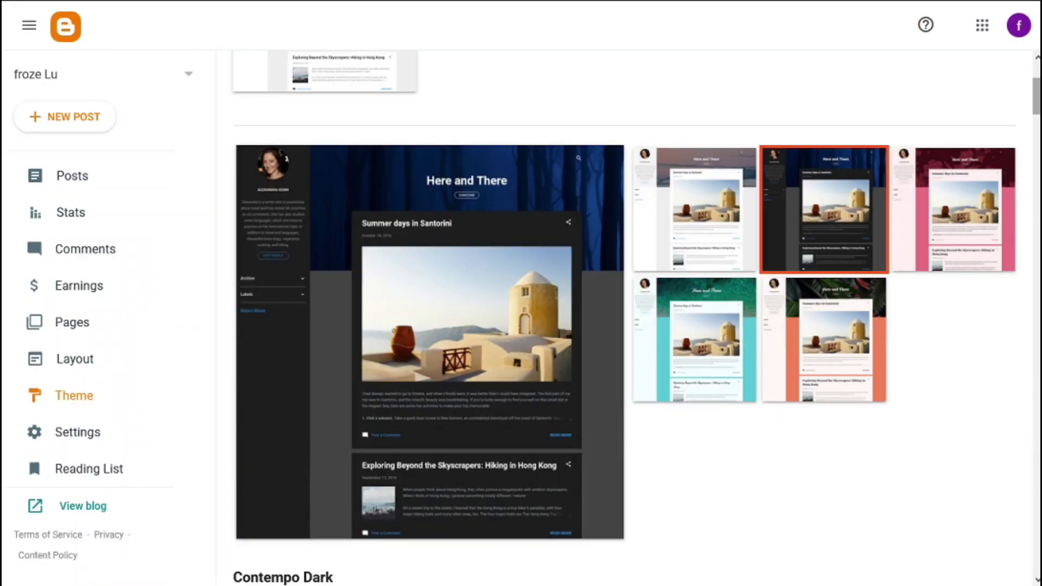
pyautogui.click(850, 217)
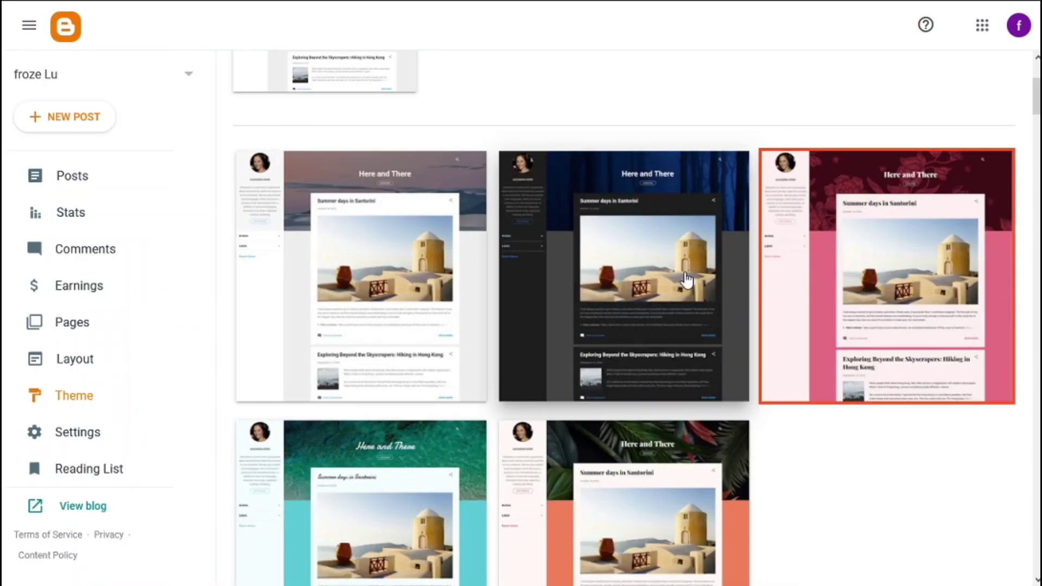
pyautogui.click(687, 279)
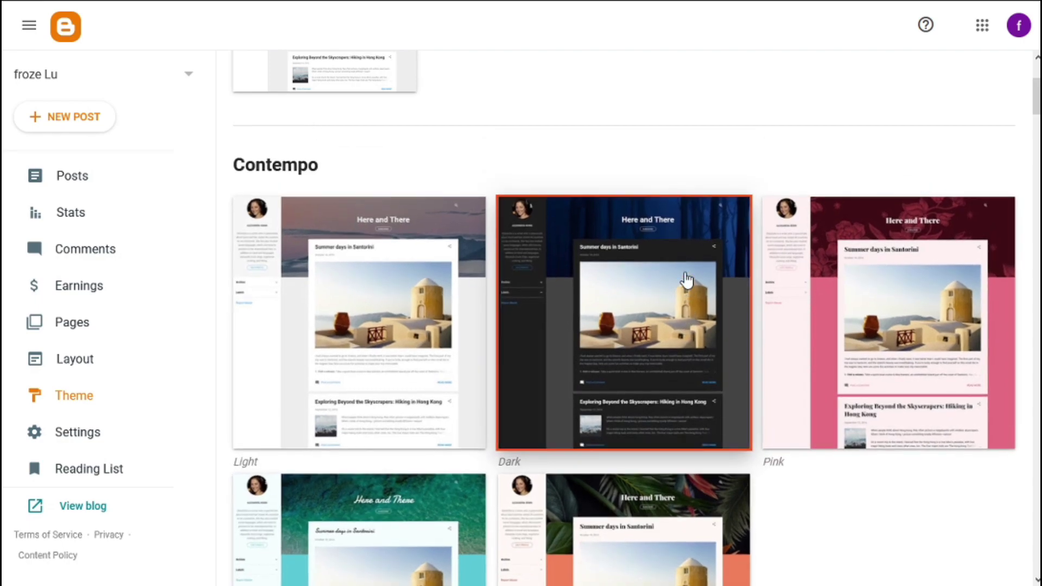
pyautogui.moveTo(1036, 96)
pyautogui.mouseDown()
pyautogui.moveTo(1035, 210)
pyautogui.moveTo(1036, 101)
pyautogui.mouseUp()
pyautogui.click(647, 216)
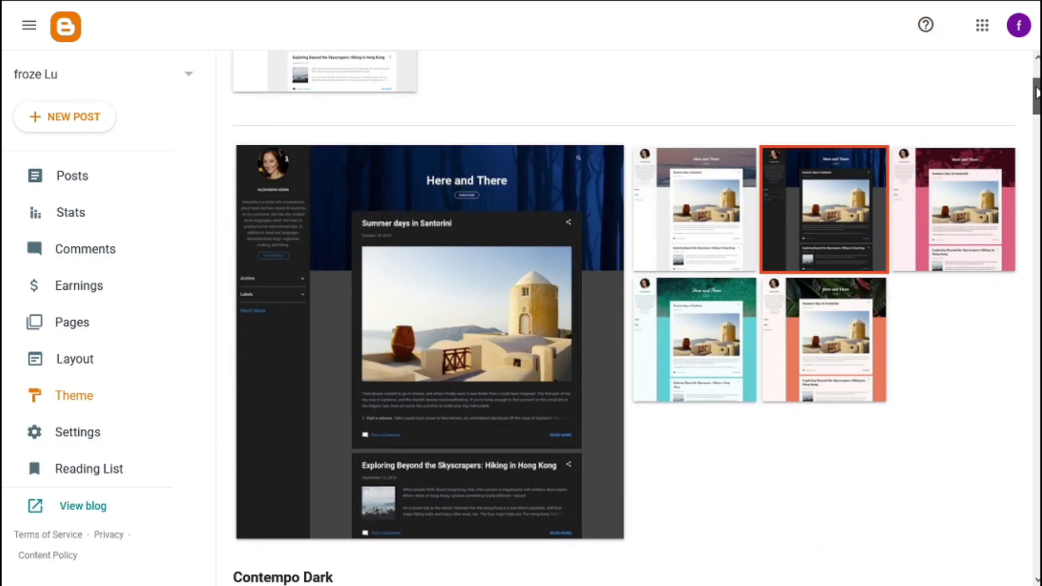
pyautogui.moveTo(1037, 92)
pyautogui.mouseDown()
pyautogui.moveTo(1037, 64)
pyautogui.moveTo(1034, 104)
pyautogui.mouseUp()
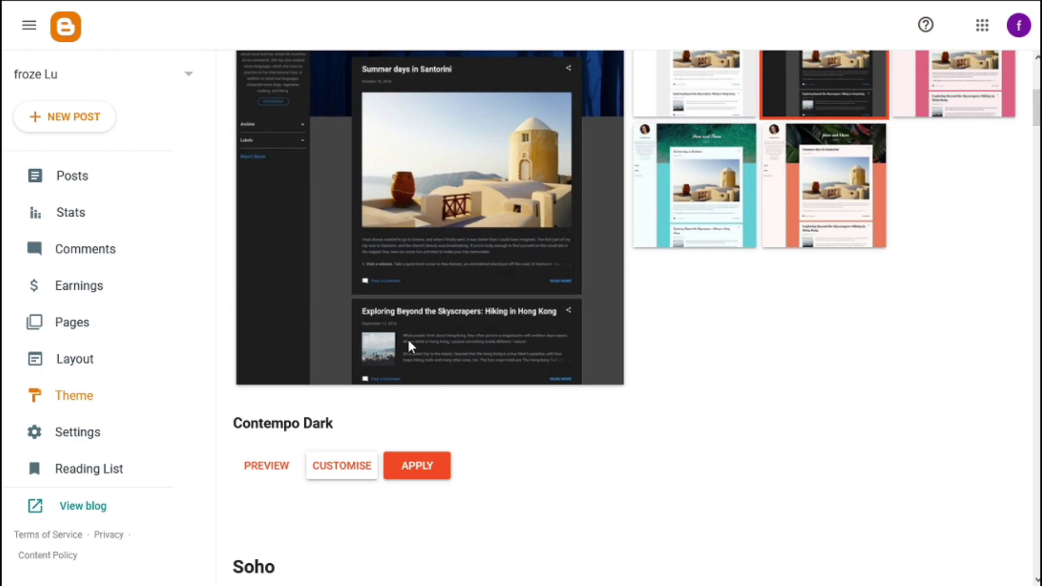
pyautogui.click(417, 466)
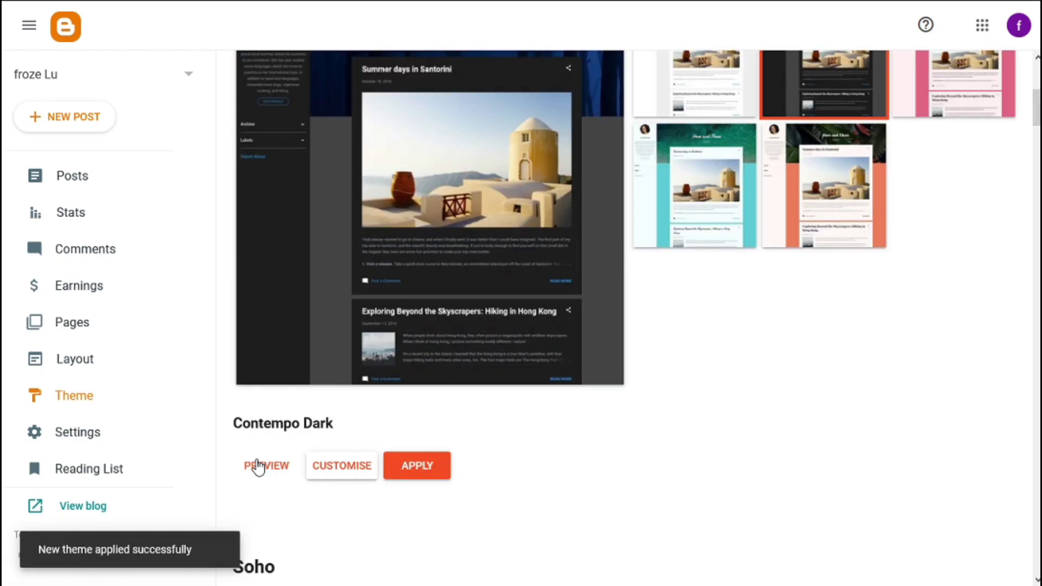
pyautogui.click(258, 467)
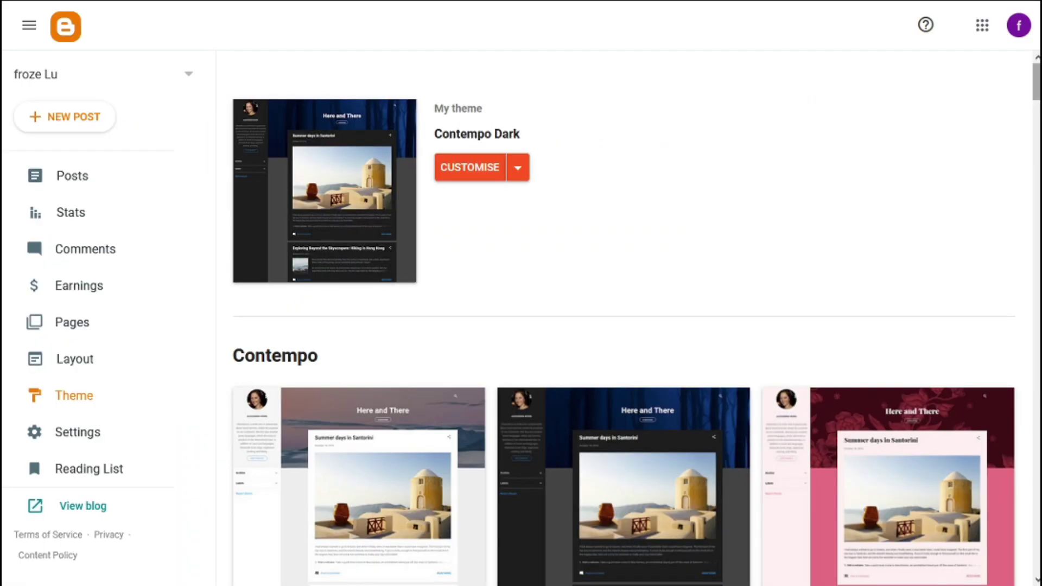
pyautogui.moveTo(1037, 92); pyautogui.dragTo(1037, 60)
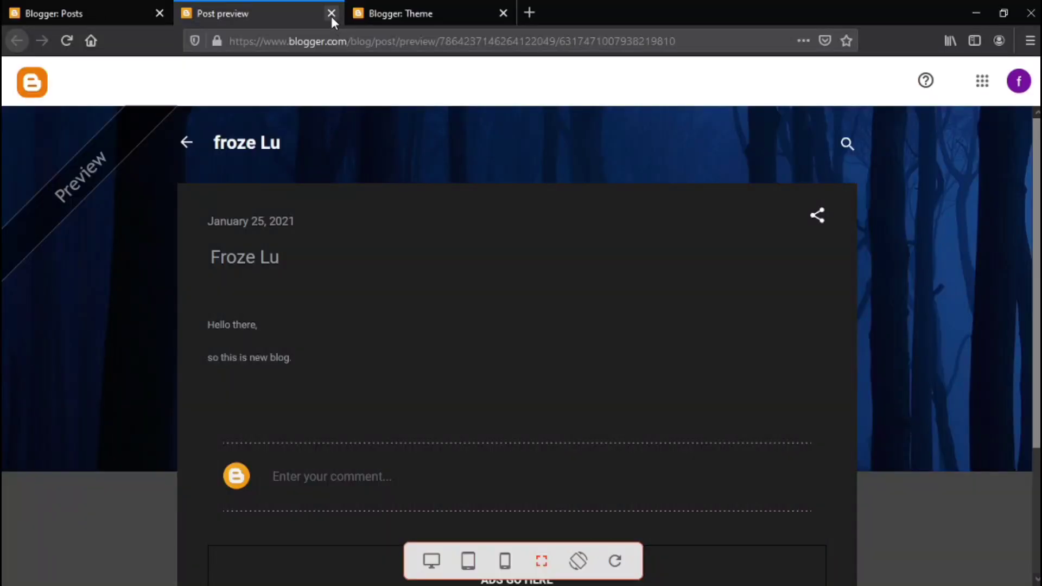
# - Close the preview tab and go from Stats to the blog's Earnings page
pyautogui.click(331, 16)
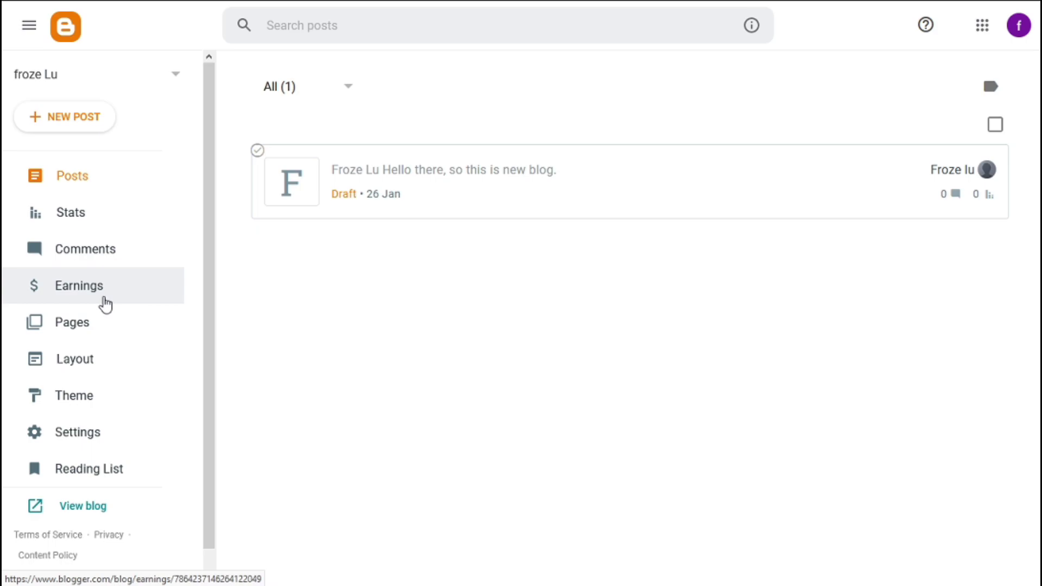
pyautogui.click(101, 212)
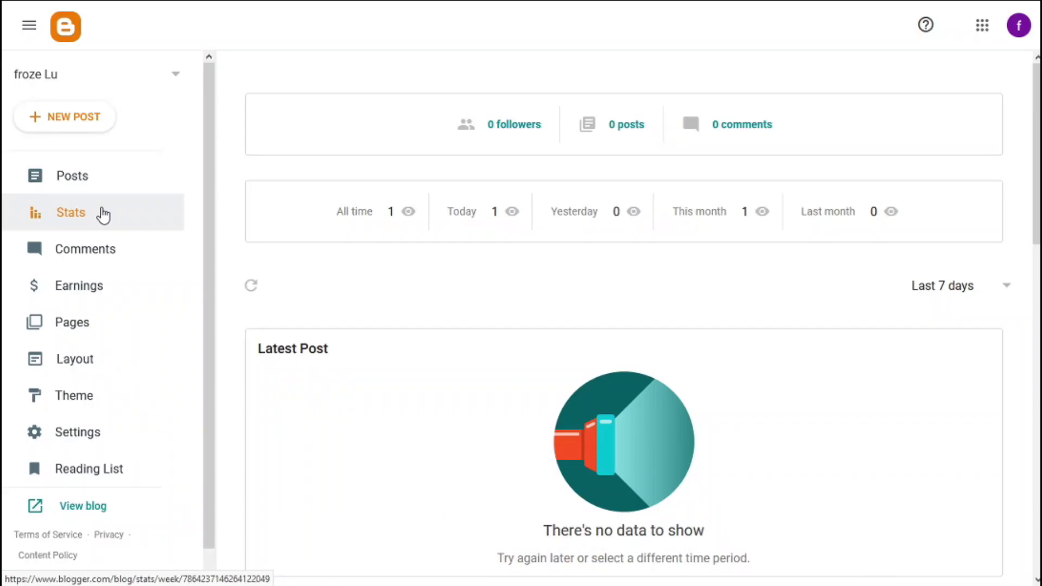
pyautogui.scroll(-8, 95, 250)
pyautogui.scroll(-7, 85, 290)
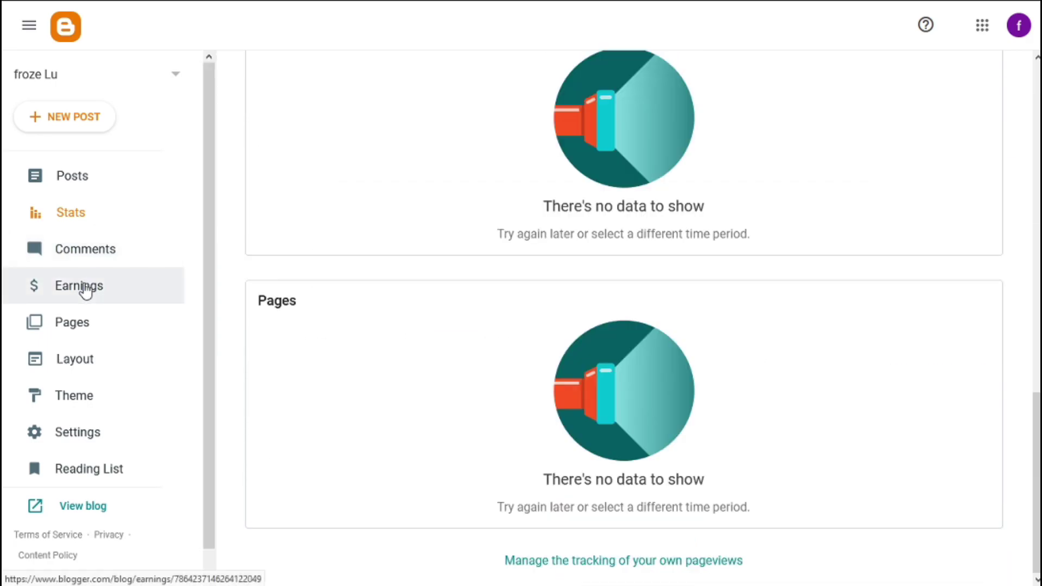
pyautogui.click(85, 289)
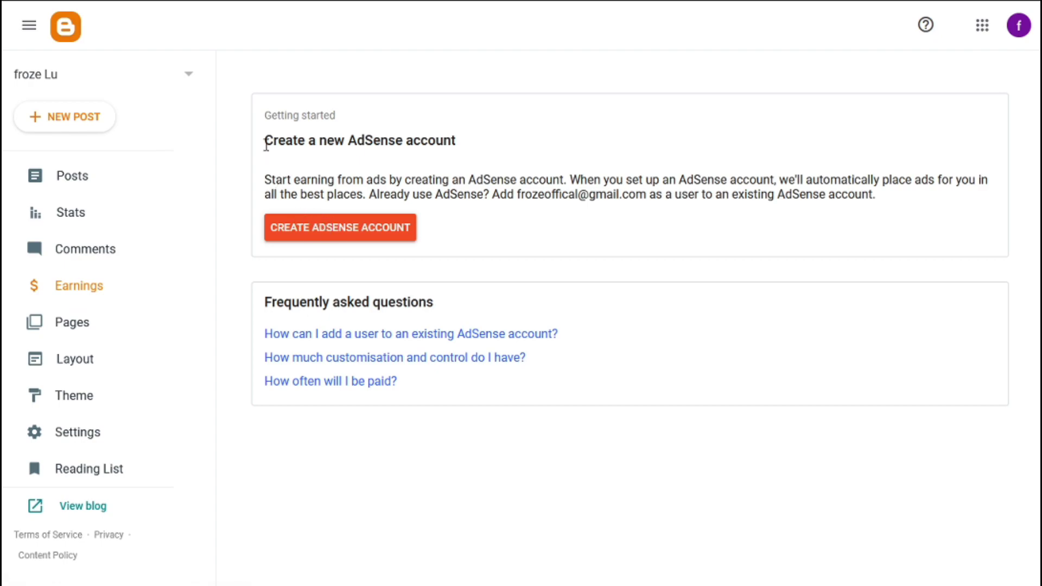
pyautogui.moveTo(265, 146); pyautogui.dragTo(449, 164)
# - Create the AdSense account, opting into suggestions, choosing Australia and accepting the terms
pyautogui.click(349, 226)
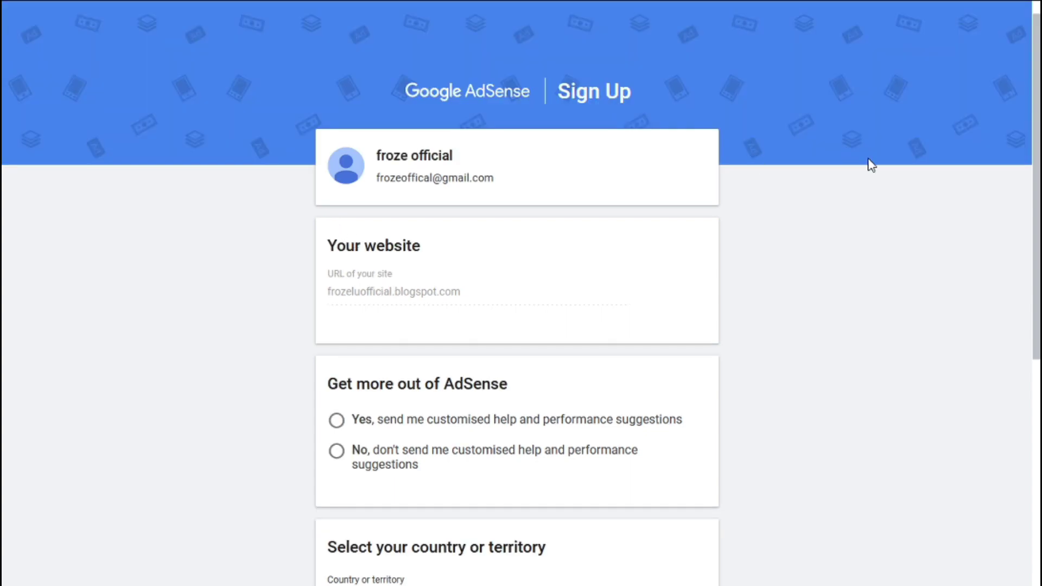
pyautogui.scroll(-3, 1037, 168)
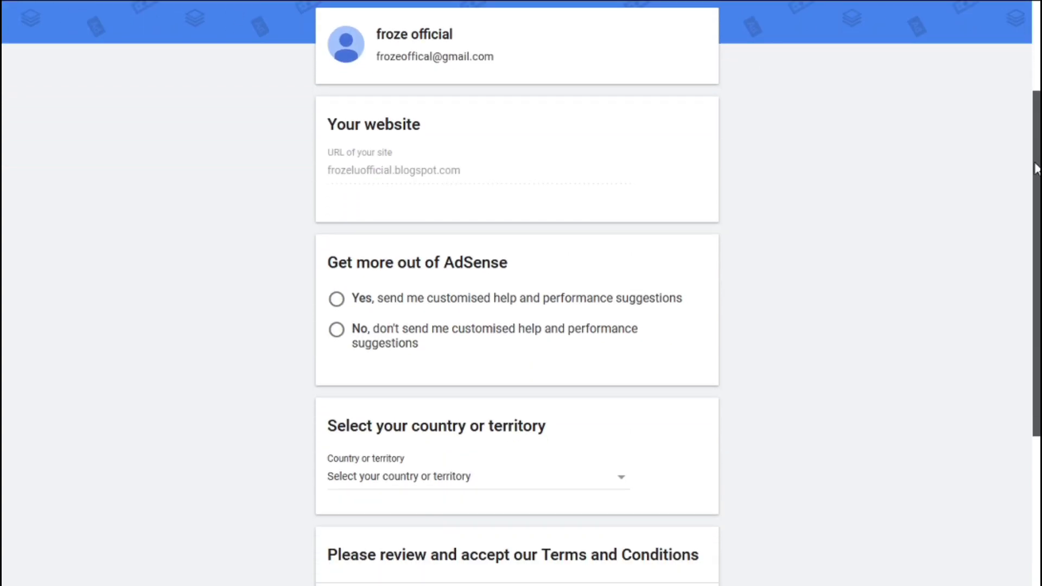
pyautogui.click(542, 298)
pyautogui.scroll(-4, 1030, 302)
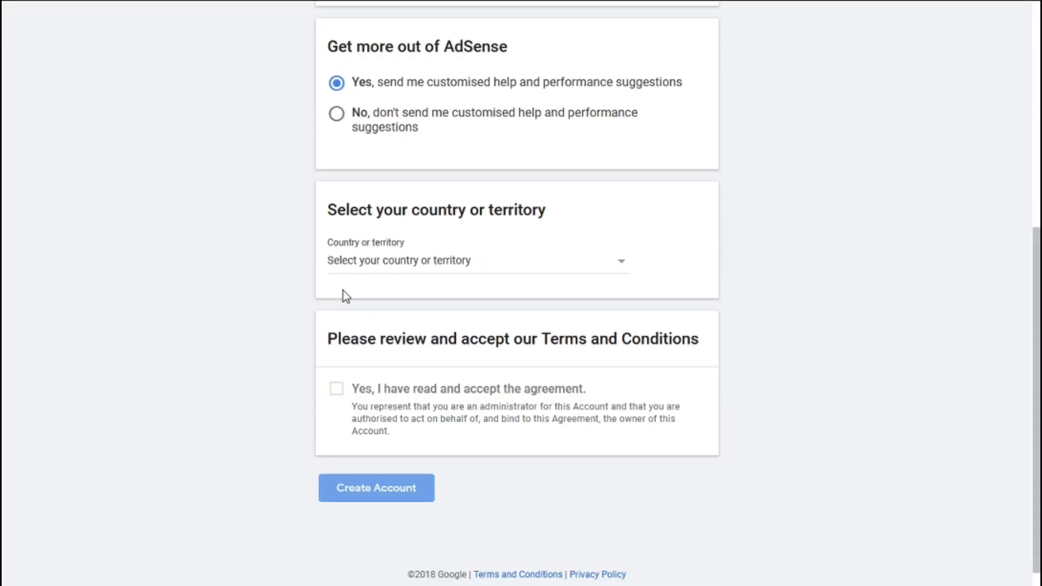
pyautogui.click(351, 269)
pyautogui.moveTo(624, 282); pyautogui.dragTo(624, 294)
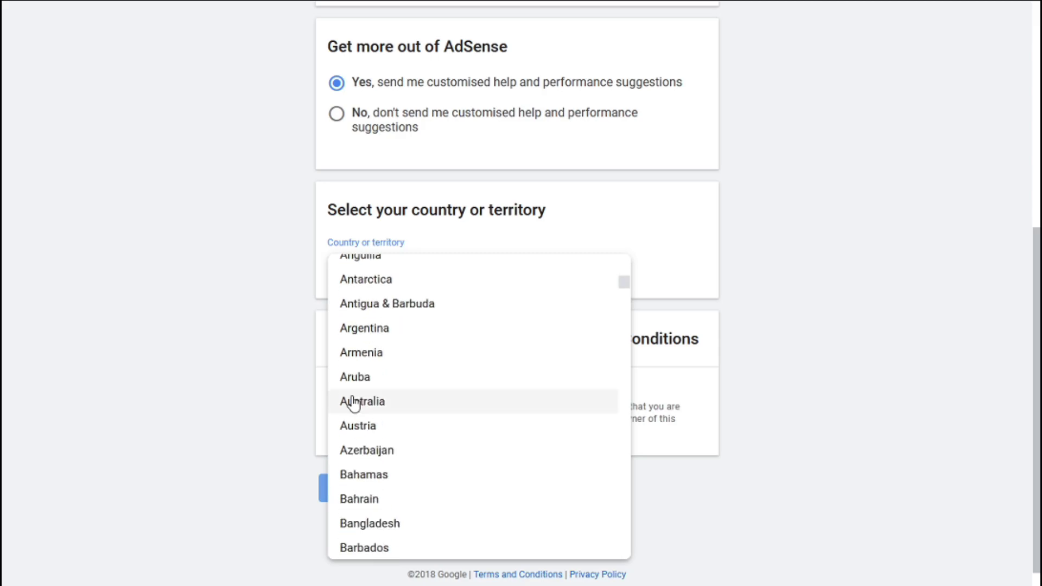
pyautogui.click(354, 403)
pyautogui.scroll(-5, 354, 403)
pyautogui.click(336, 389)
pyautogui.scroll(-10, 708, 296)
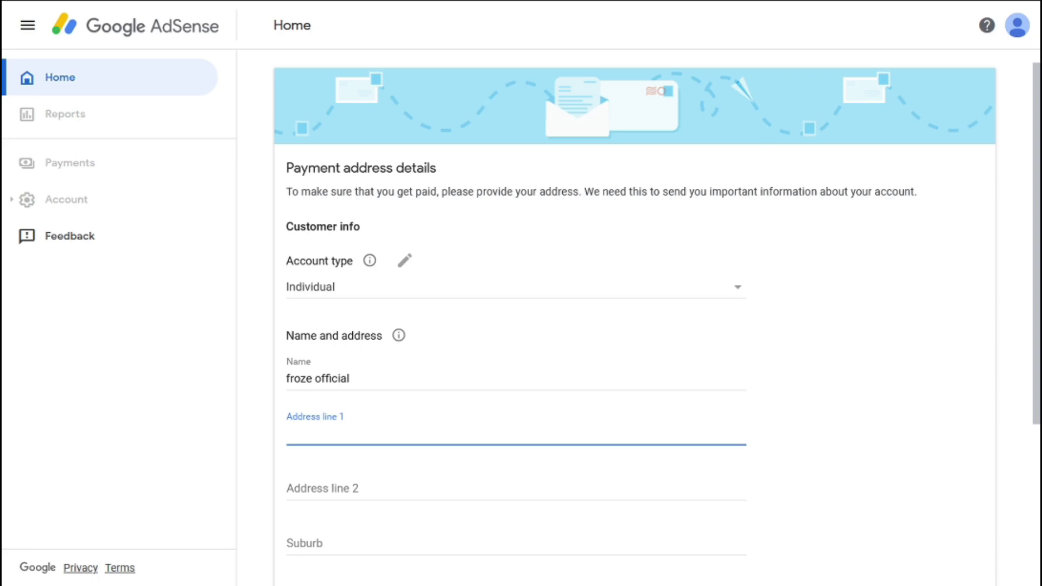
pyautogui.scroll(-4, 1002, 387)
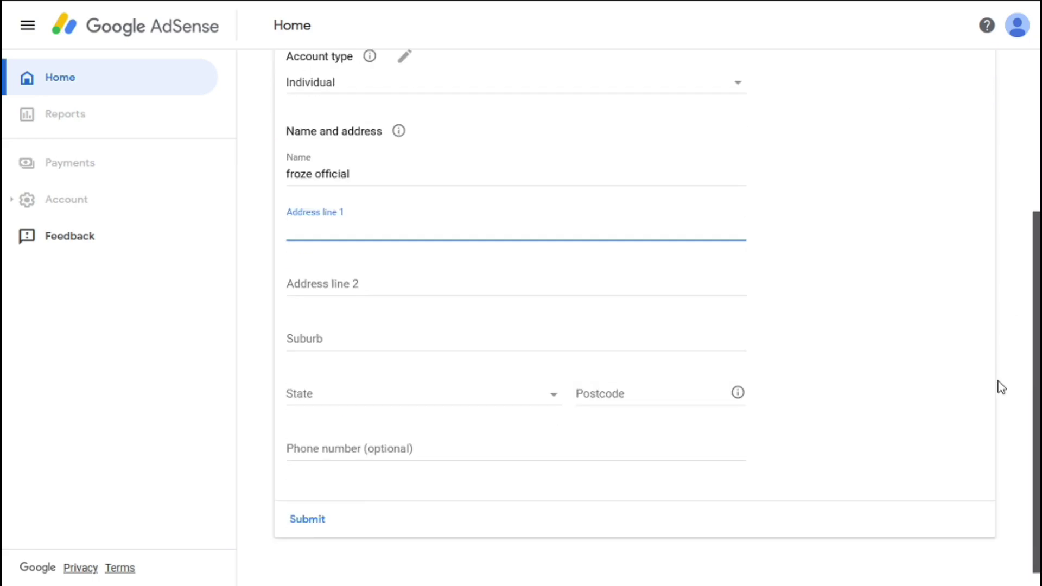
# - Submit the AdSense payment address, then check the About Me gadget in the blog Layout
pyautogui.click(313, 522)
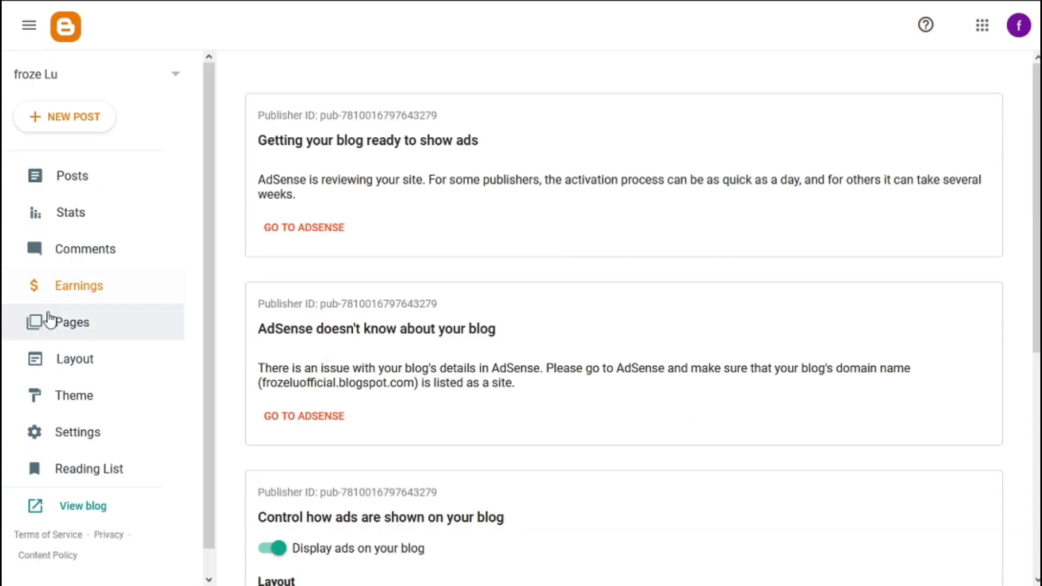
pyautogui.click(82, 370)
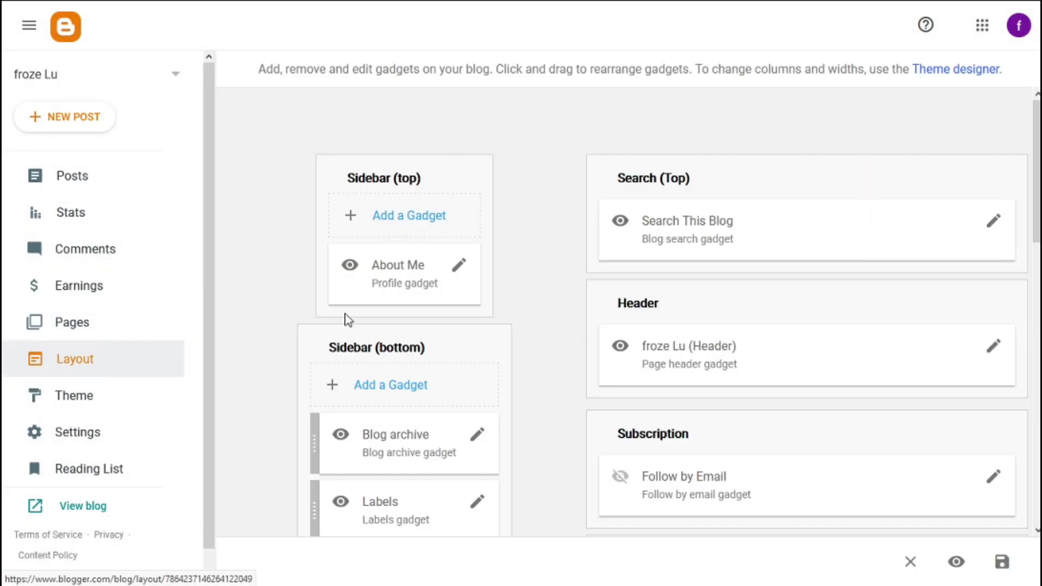
pyautogui.click(460, 266)
pyautogui.click(483, 26)
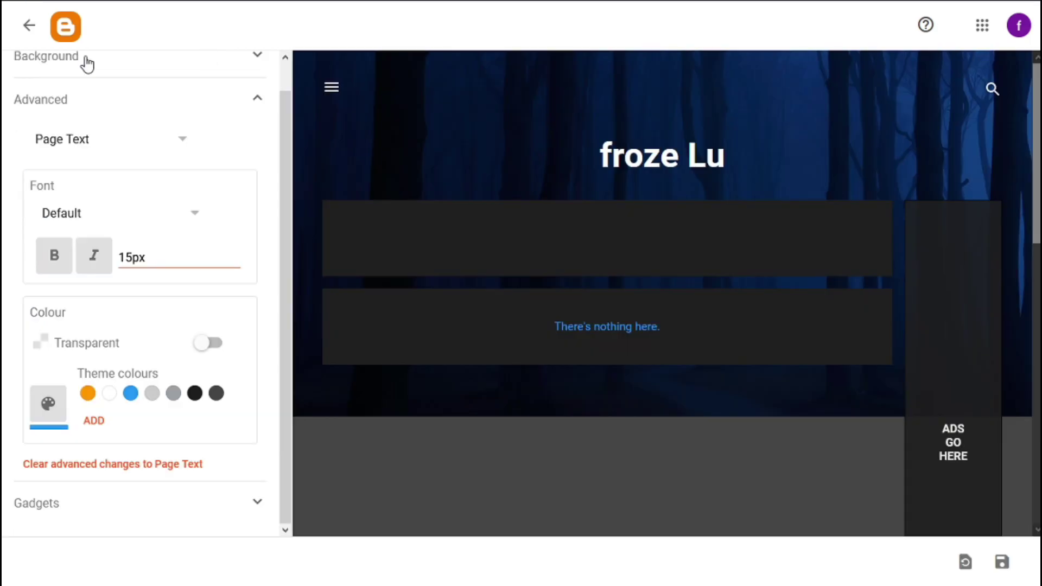
# - Set the theme background to the red bokeh image and save the theme
pyautogui.click(86, 64)
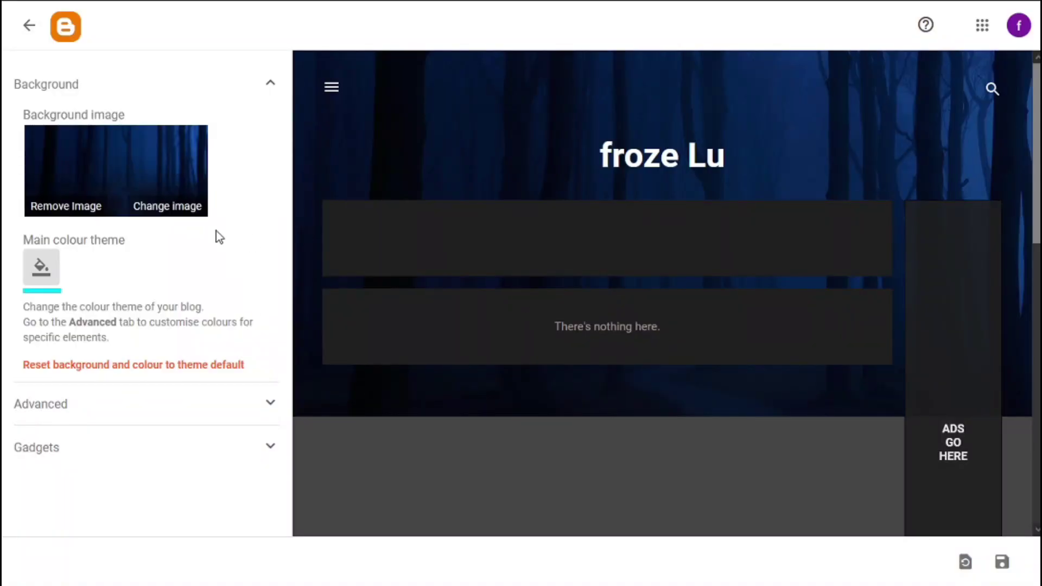
pyautogui.click(167, 206)
pyautogui.scroll(-6, 808, 181)
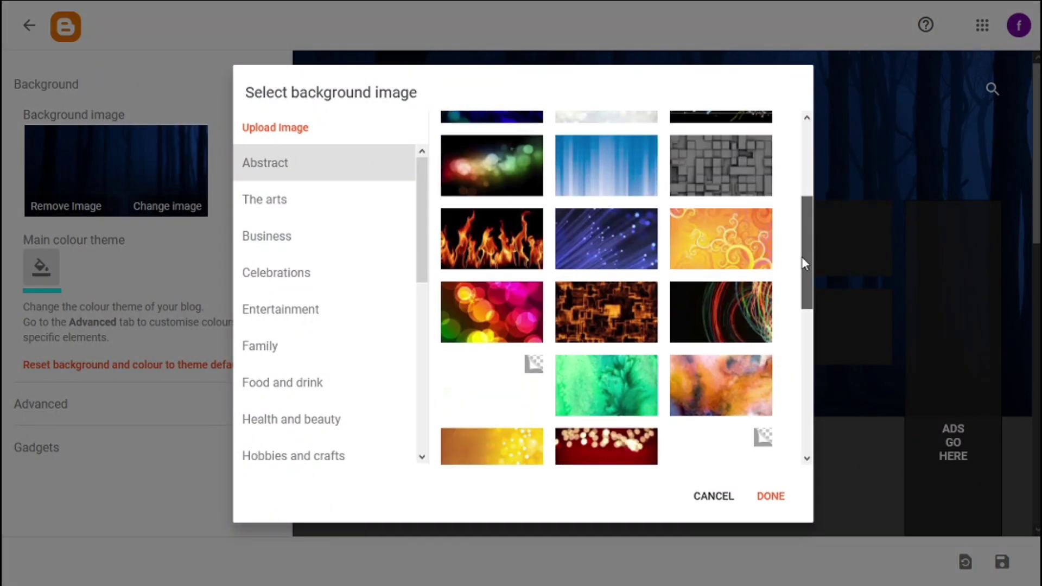
pyautogui.click(601, 260)
pyautogui.click(770, 496)
pyautogui.click(1003, 561)
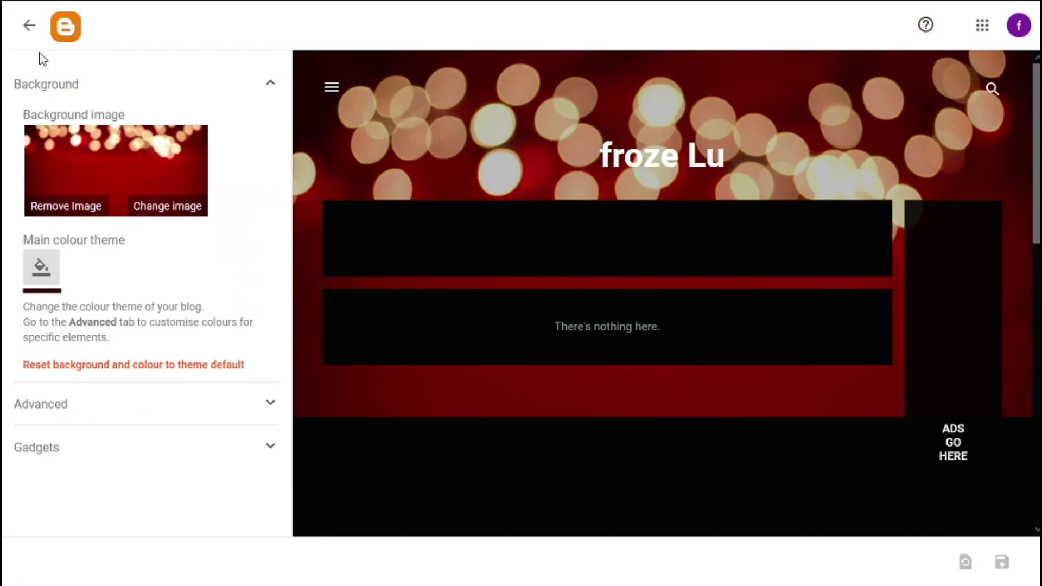
pyautogui.click(30, 26)
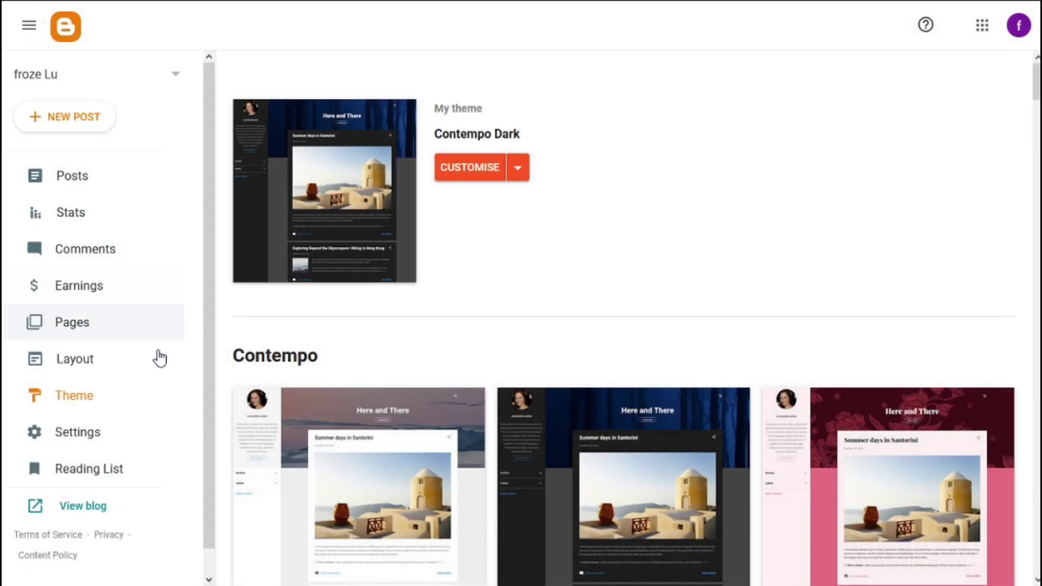
# - Open the theme's HTML editor and jump to the BlogSearch1 widget code
pyautogui.click(520, 172)
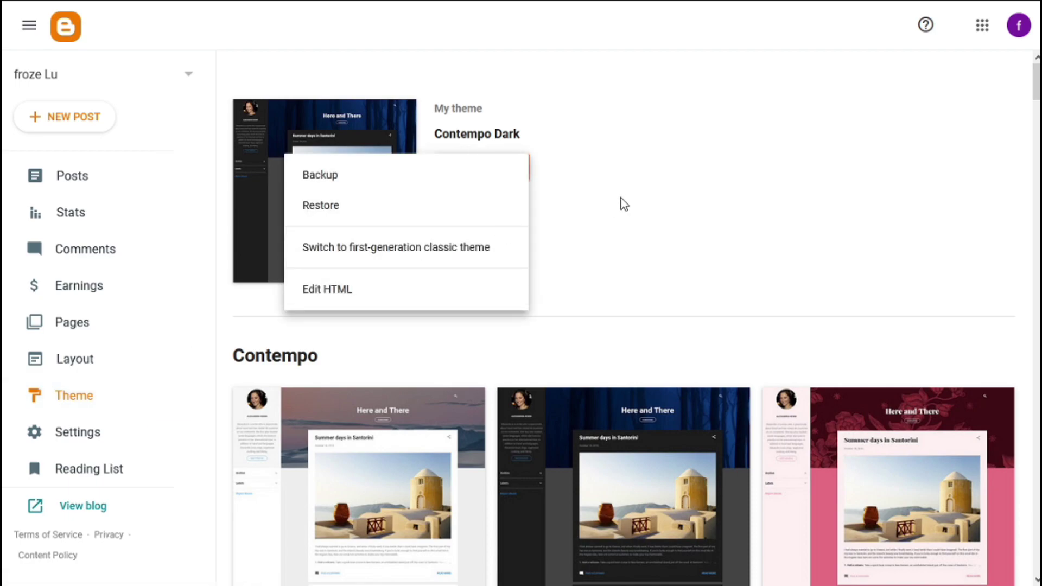
pyautogui.click(621, 203)
pyautogui.click(517, 172)
pyautogui.click(352, 289)
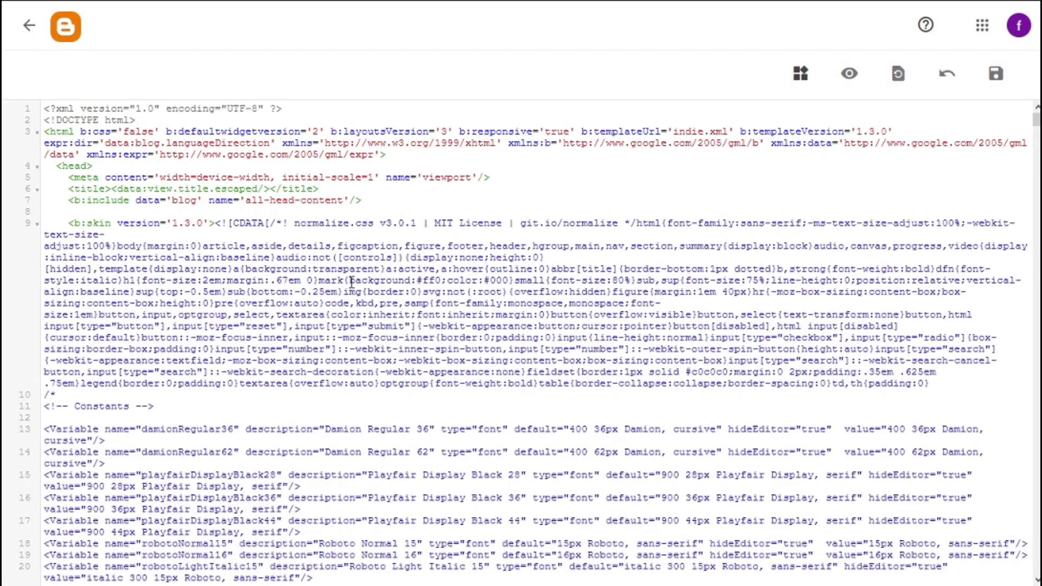
pyautogui.click(801, 73)
pyautogui.click(820, 121)
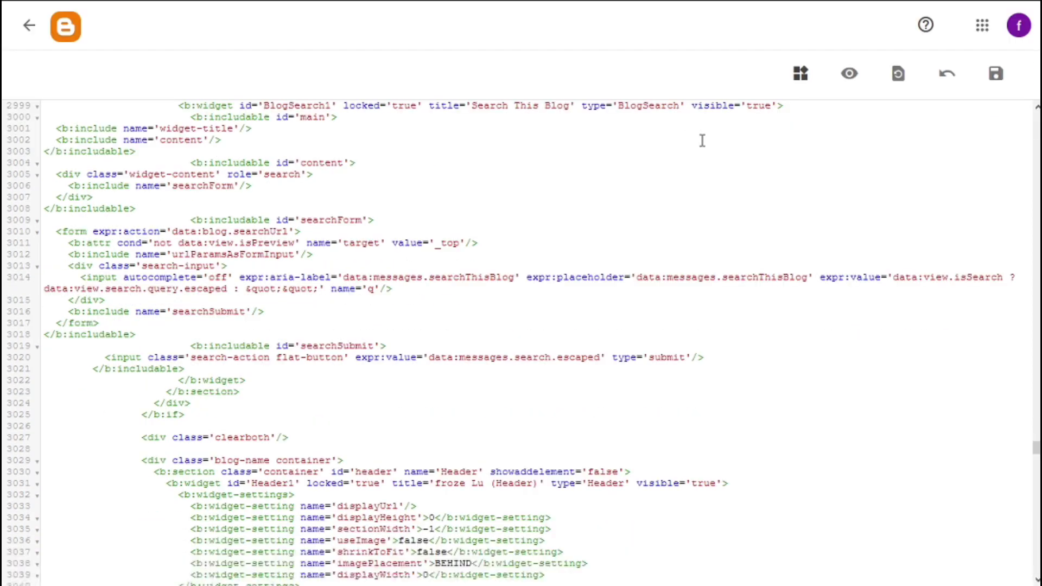
# - Save the theme HTML and load official.blogspot.com in the browser
pyautogui.click(996, 73)
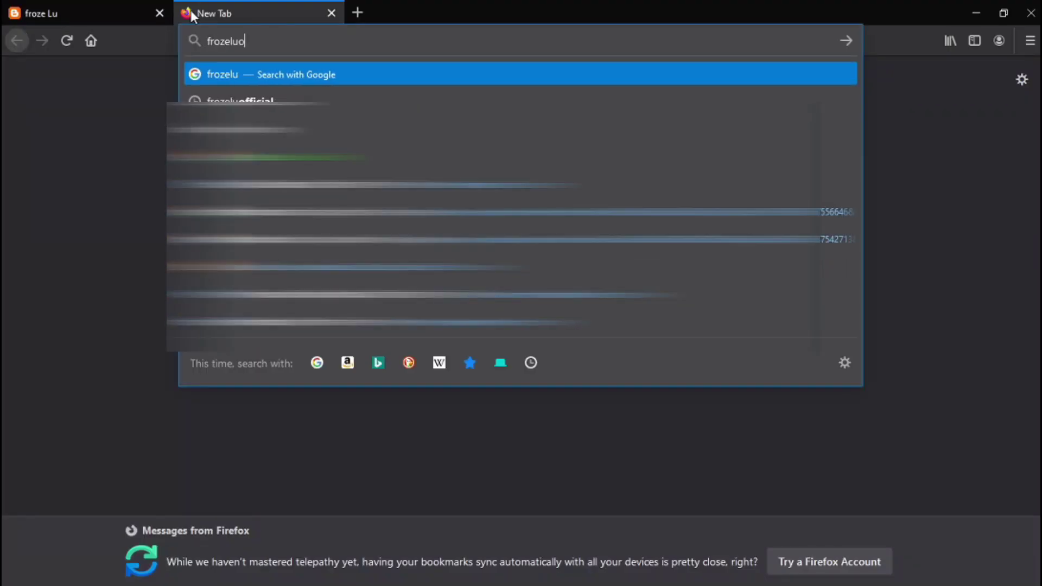
pyautogui.write('official.blogspot.com')
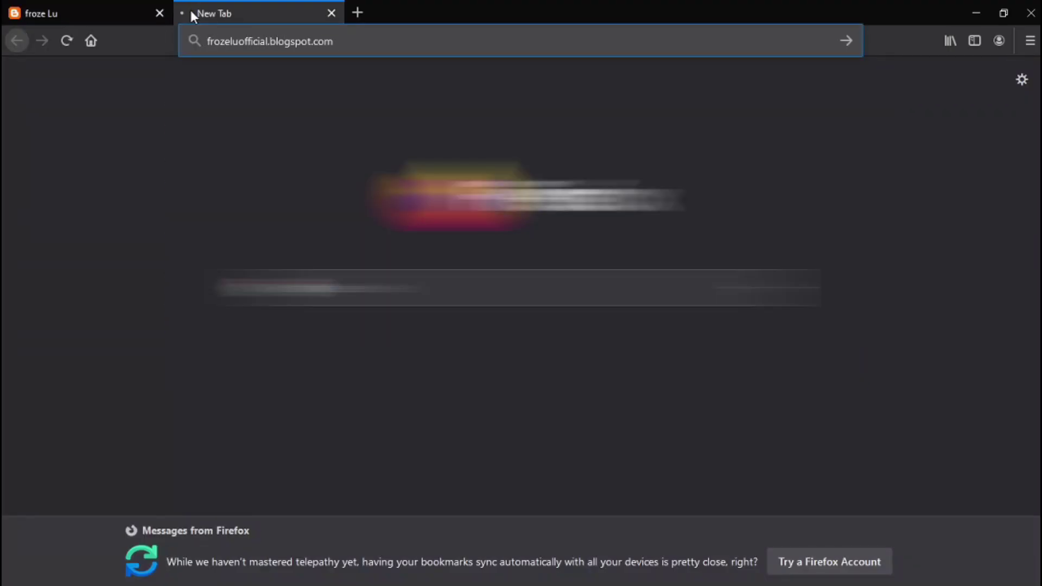
pyautogui.press('Return')
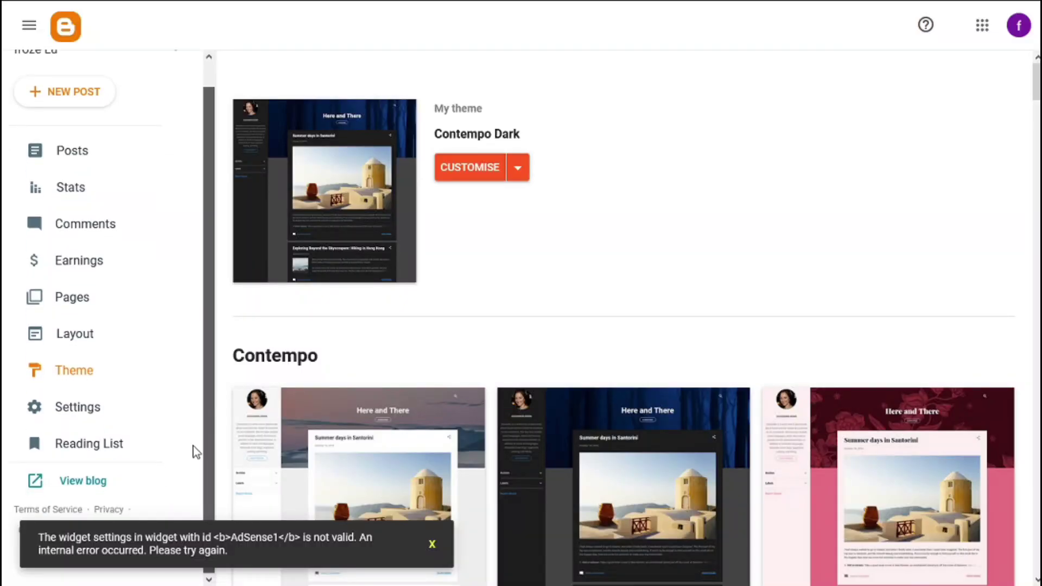
# - In Settings, scroll to Publishing and view the blog address, closing it unchanged
pyautogui.click(68, 405)
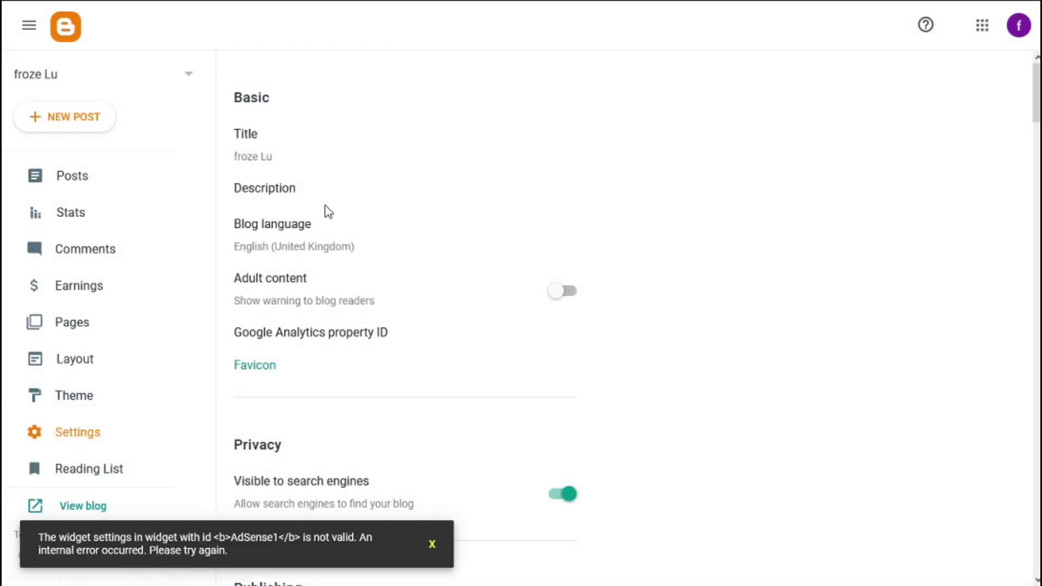
pyautogui.scroll(-6, 543, 325)
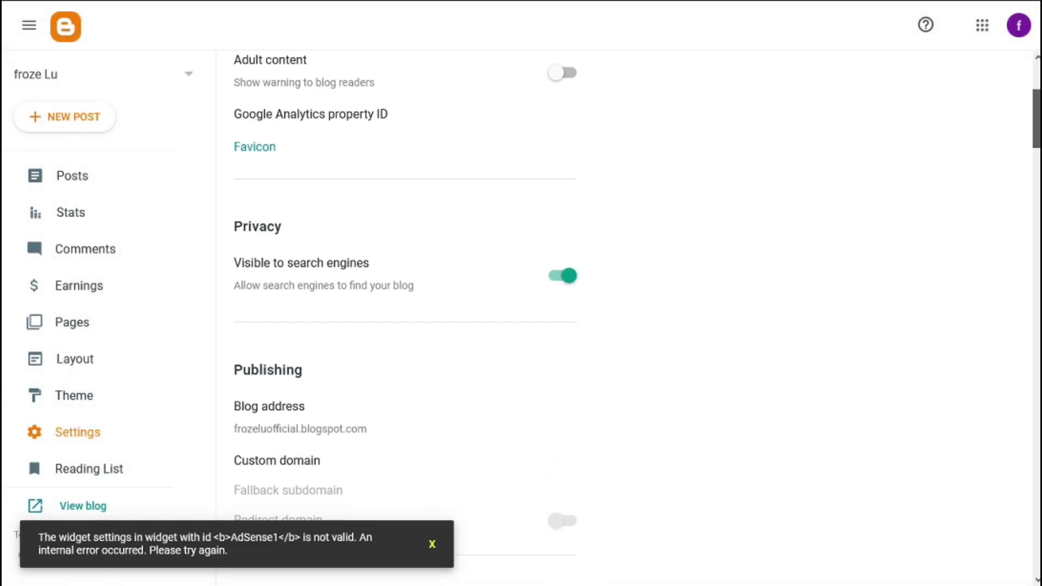
pyautogui.scroll(-6, 543, 326)
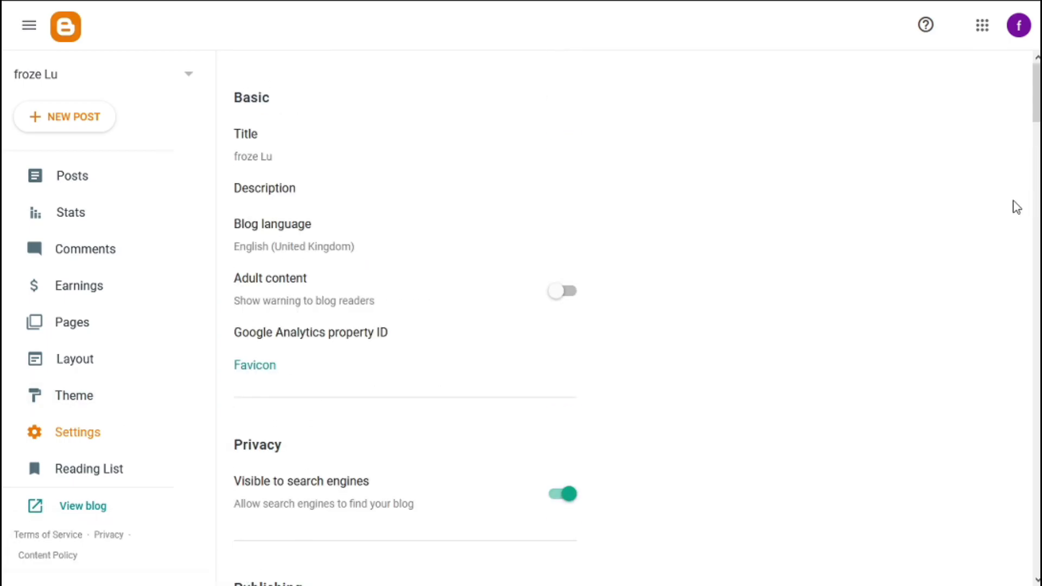
pyautogui.moveTo(1037, 107); pyautogui.dragTo(1033, 154)
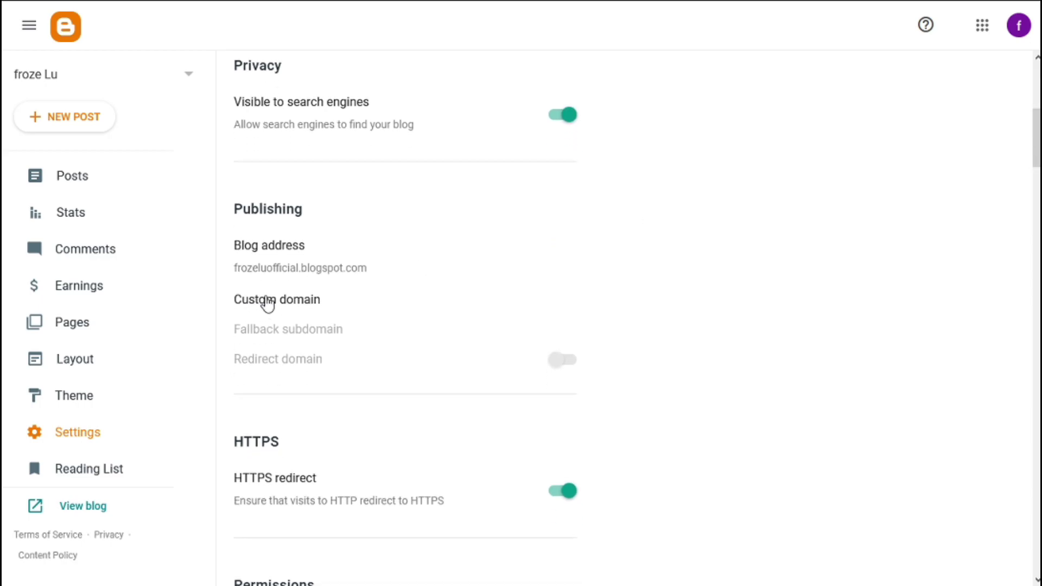
pyautogui.moveTo(256, 250); pyautogui.dragTo(299, 266)
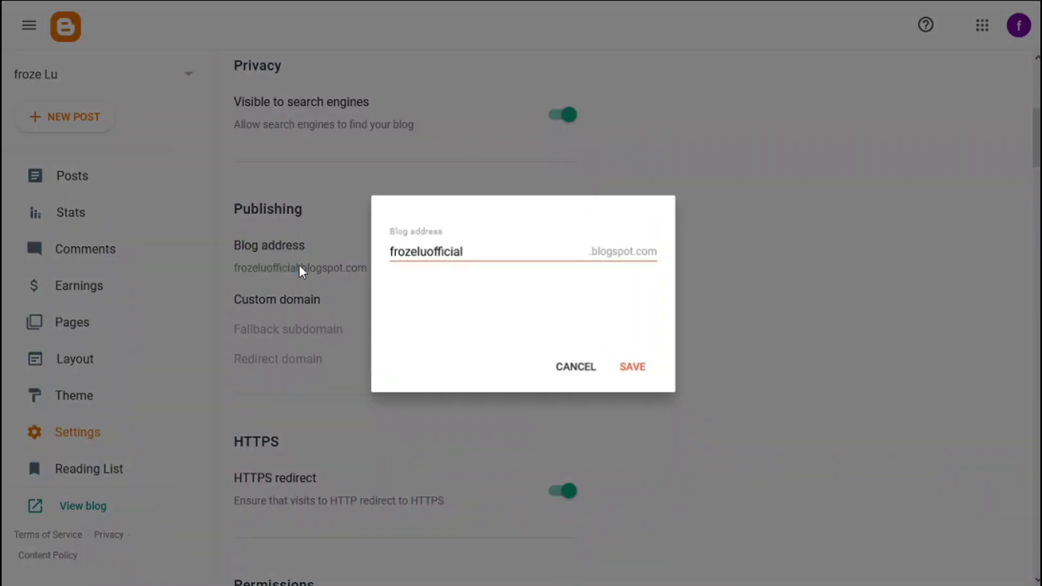
pyautogui.click(571, 367)
# - Recheck the blog address without saving, then choose Custom domain > BUY DOMAIN
pyautogui.click(330, 269)
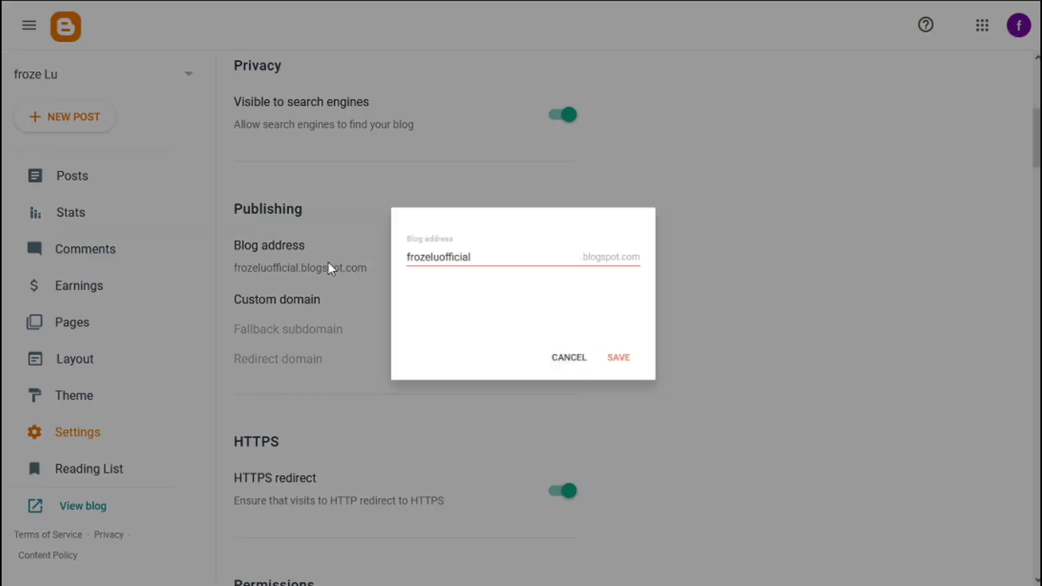
pyautogui.click(500, 247)
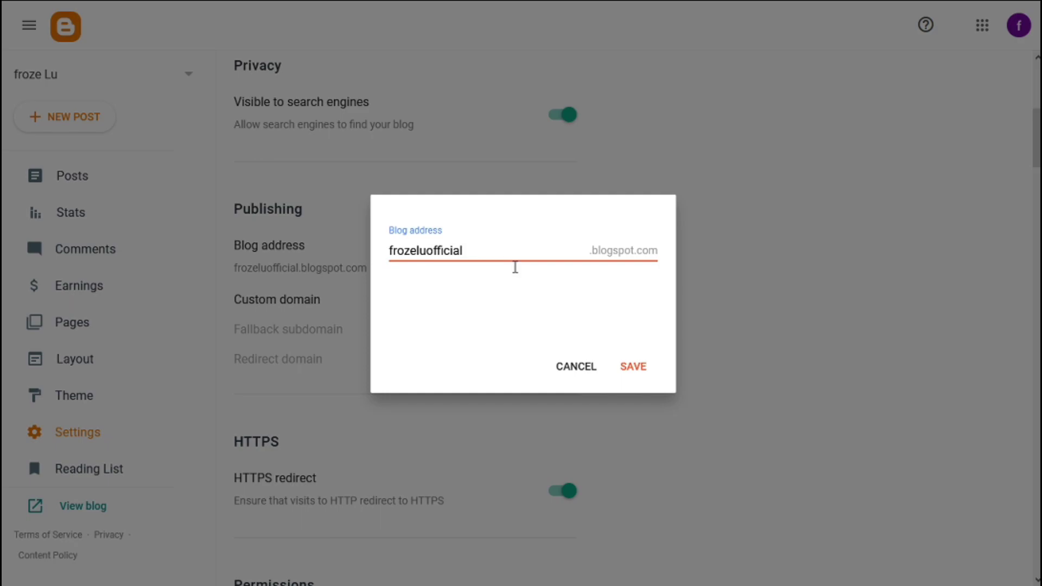
pyautogui.click(561, 367)
pyautogui.click(380, 320)
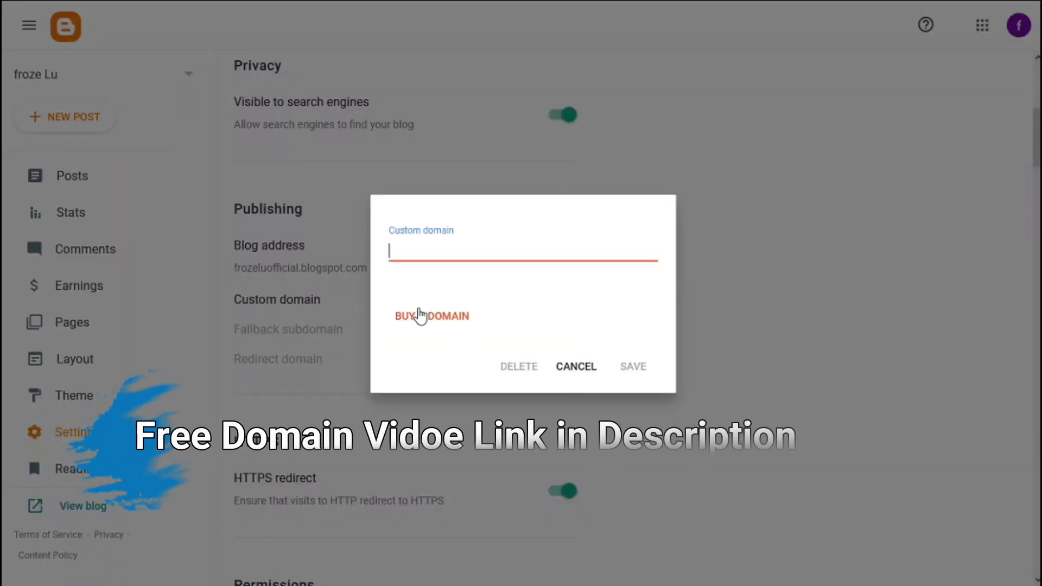
pyautogui.click(419, 309)
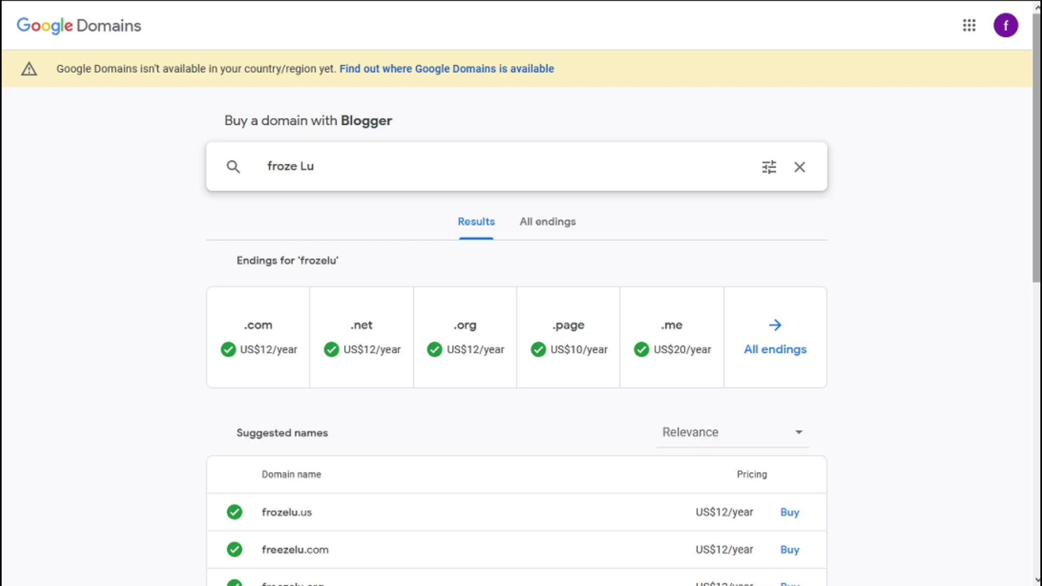
pyautogui.scroll(-5, 1024, 279)
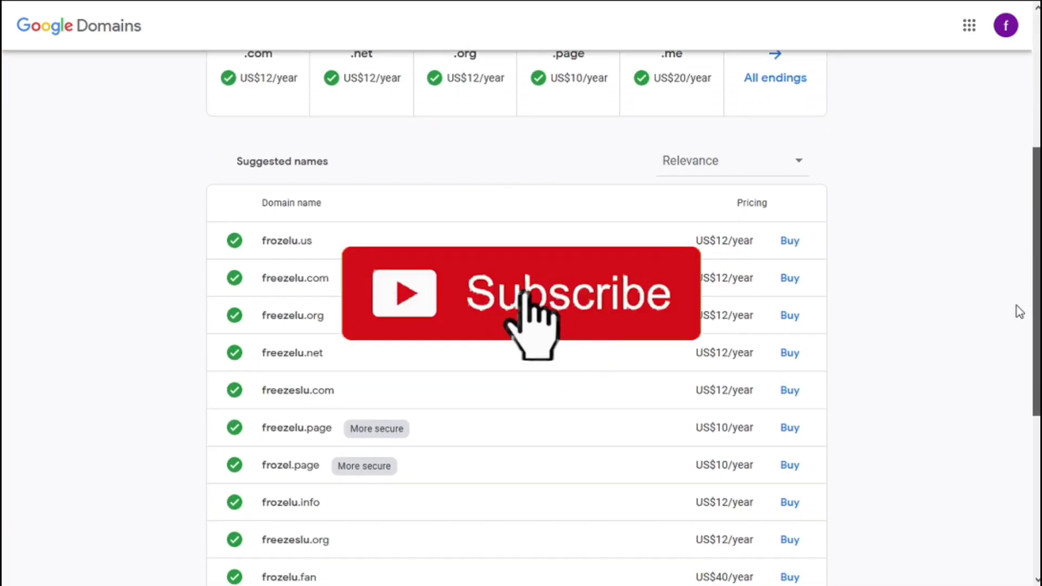
pyautogui.scroll(-6, 1020, 311)
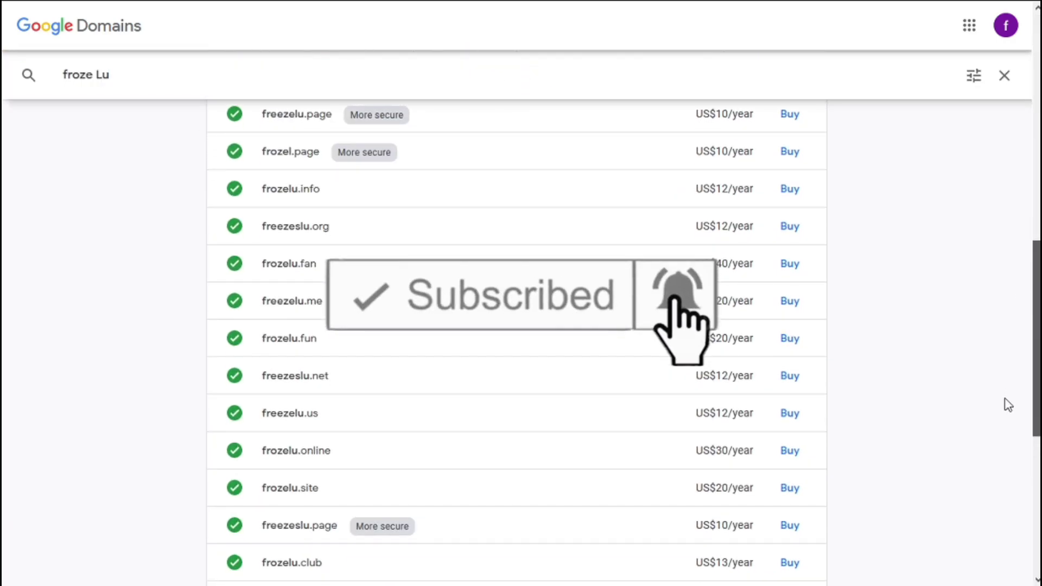
pyautogui.scroll(-10, 1009, 404)
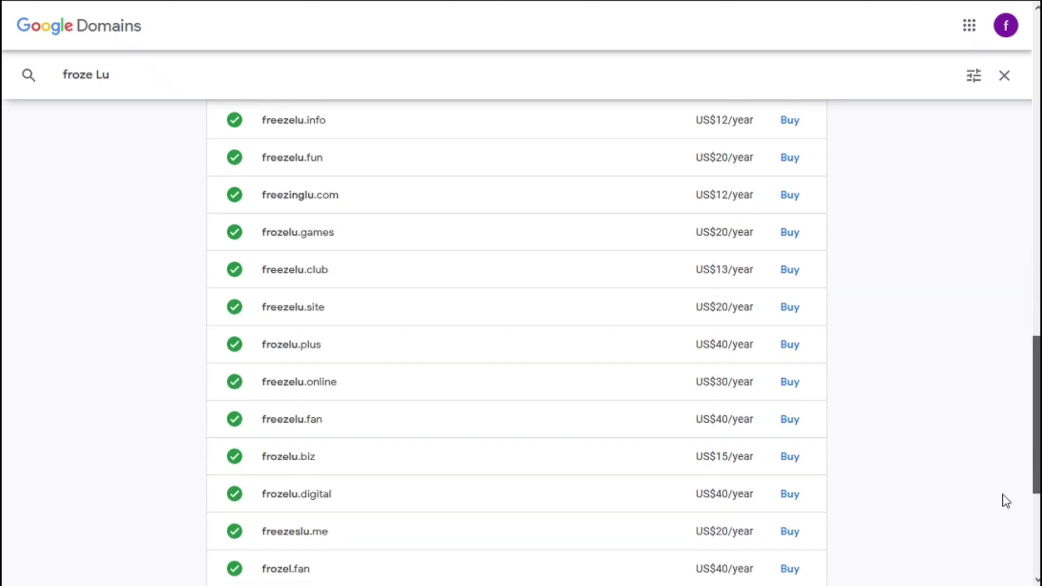